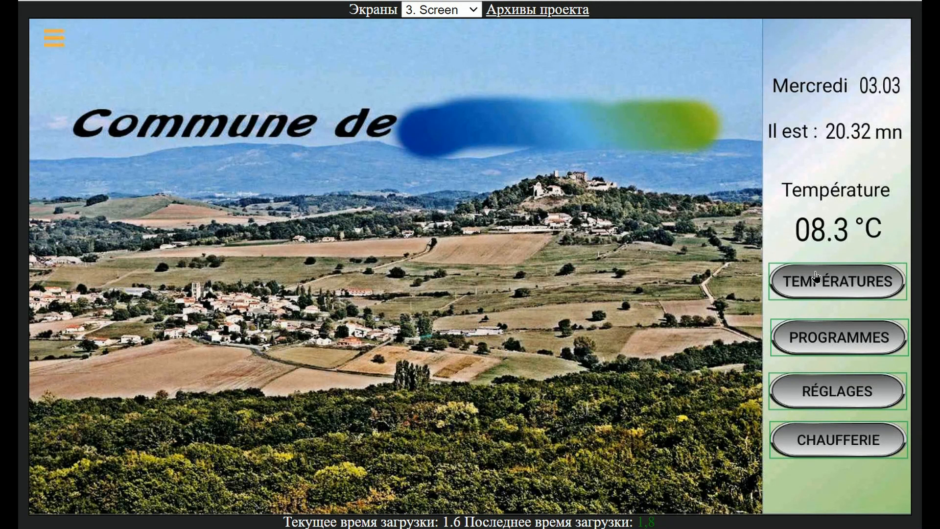
# Step: Open the commune project's temperatures page, trigger the heating restart for Hall/vestiaire, and return to the home page
pyautogui.click(851, 277)
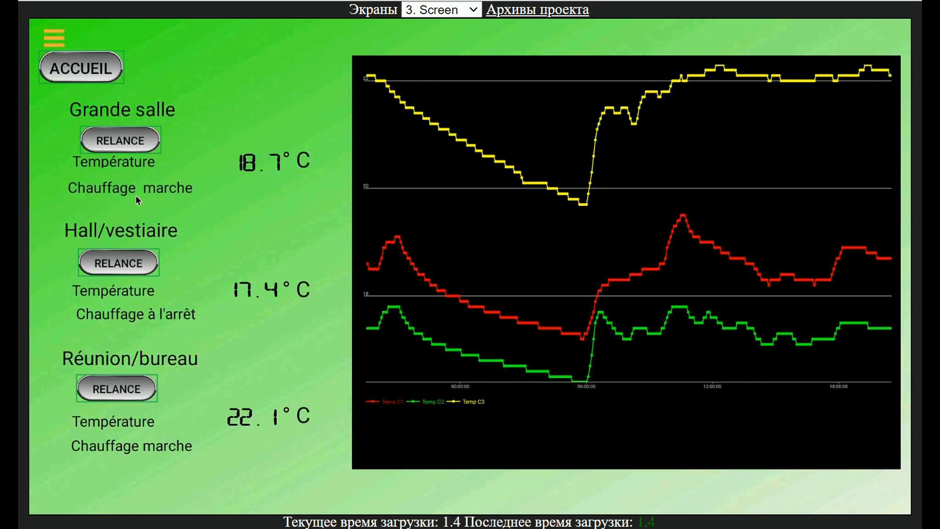
pyautogui.click(119, 264)
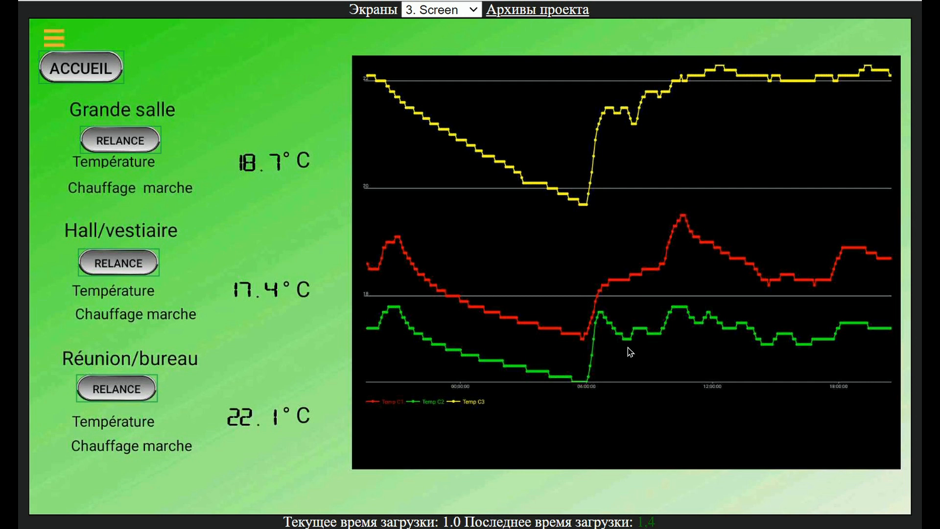
pyautogui.click(93, 64)
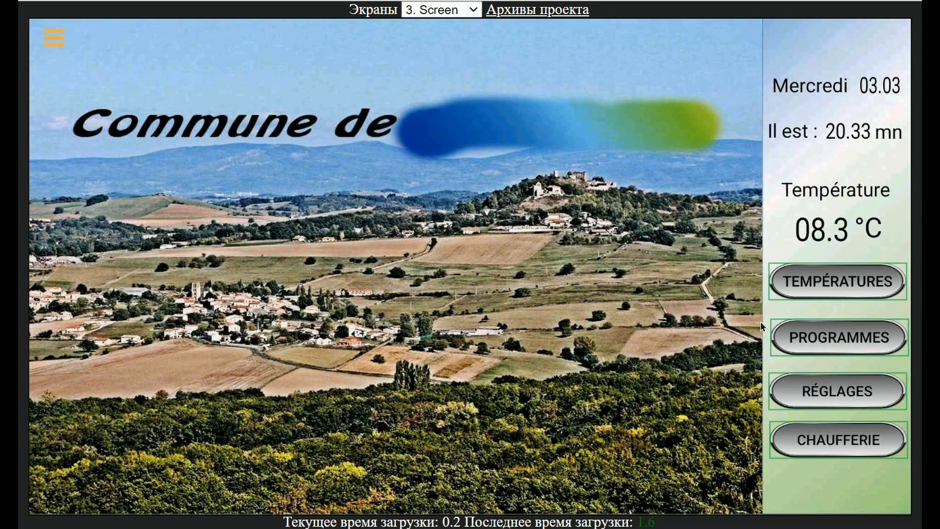
# Step: Review the weekly heating schedule and the regulation settings of the commune project, then return to its home page
pyautogui.click(835, 332)
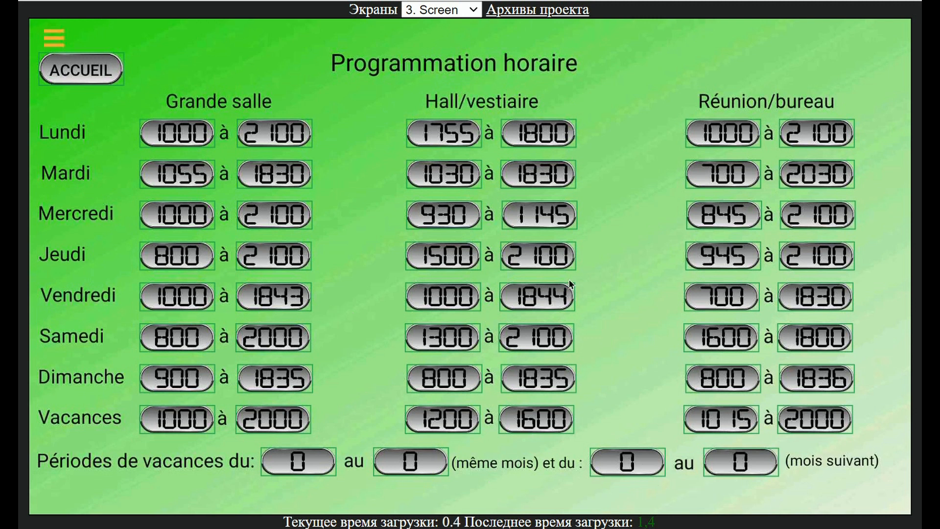
pyautogui.click(83, 67)
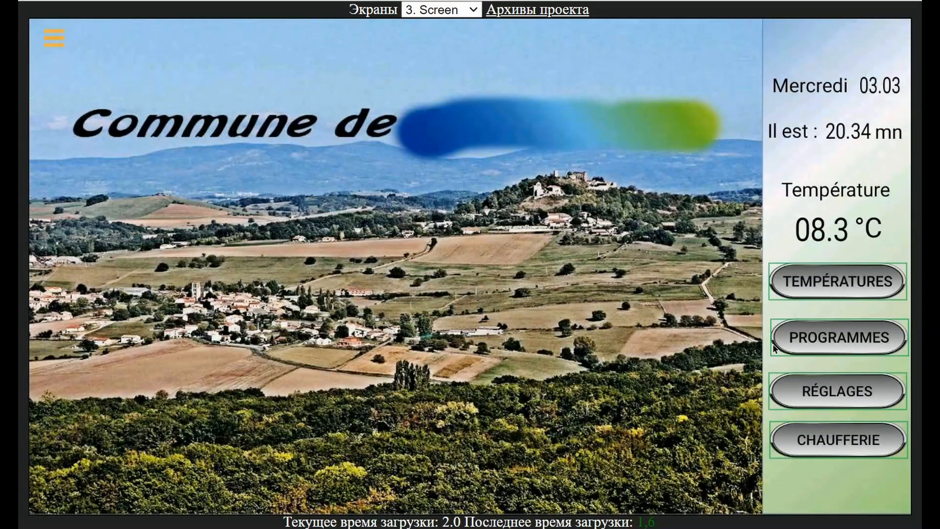
pyautogui.click(834, 392)
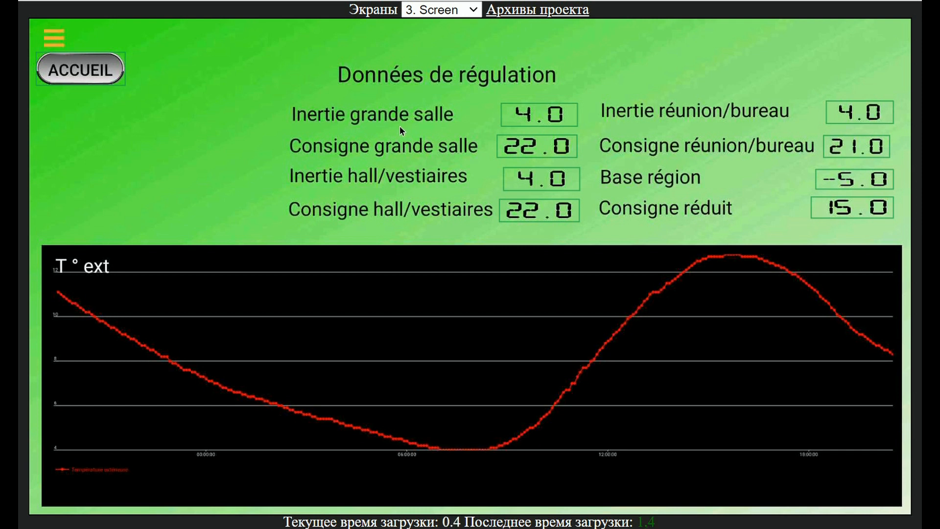
pyautogui.click(81, 69)
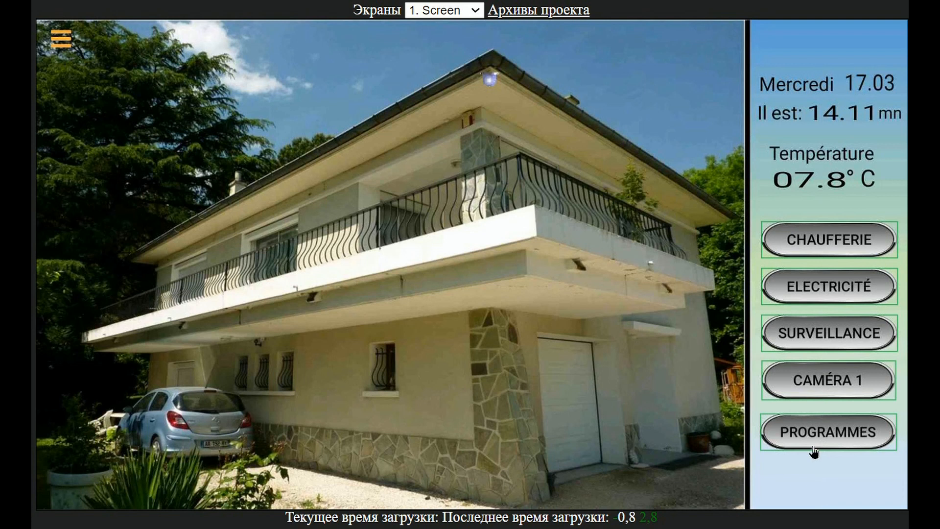
# Step: Look through the house project's boiler room, schedule, electricity, surveillance and camera pages
pyautogui.click(825, 235)
pyautogui.click(825, 423)
pyautogui.click(843, 282)
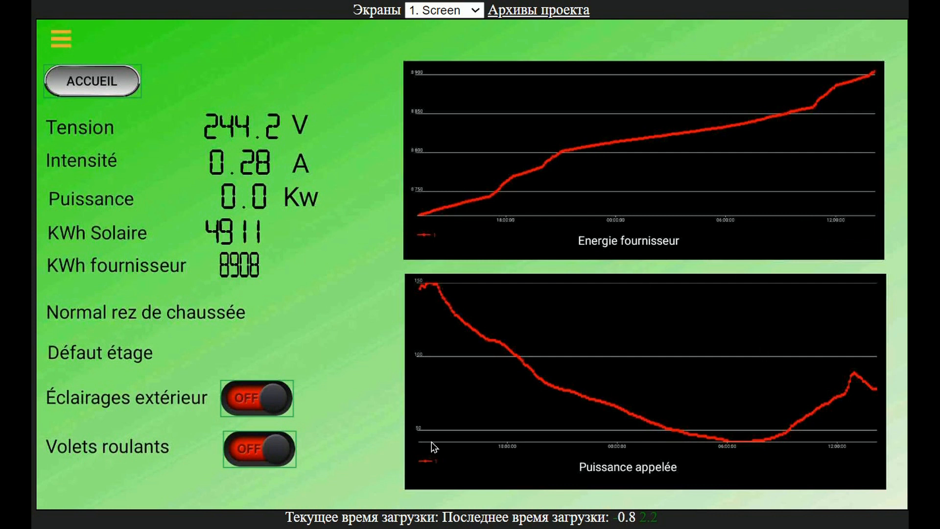
pyautogui.click(90, 77)
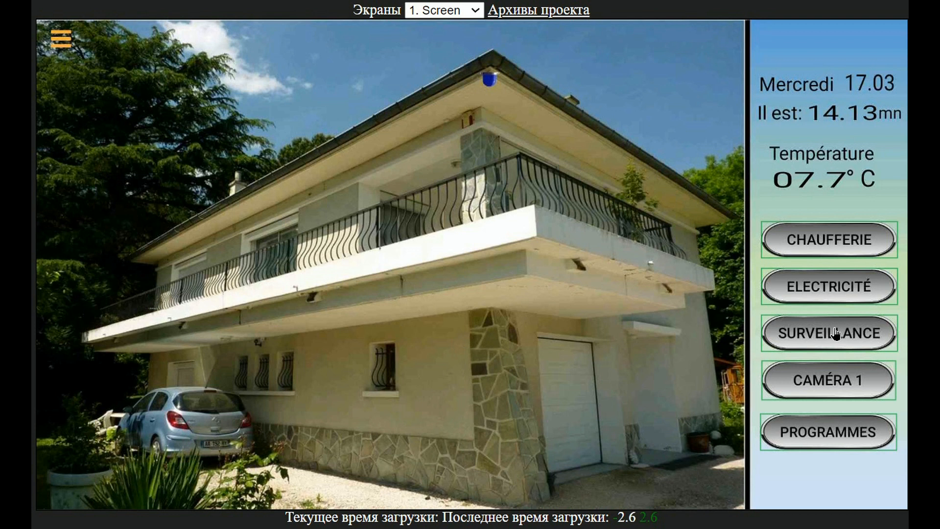
pyautogui.click(835, 334)
pyautogui.click(836, 374)
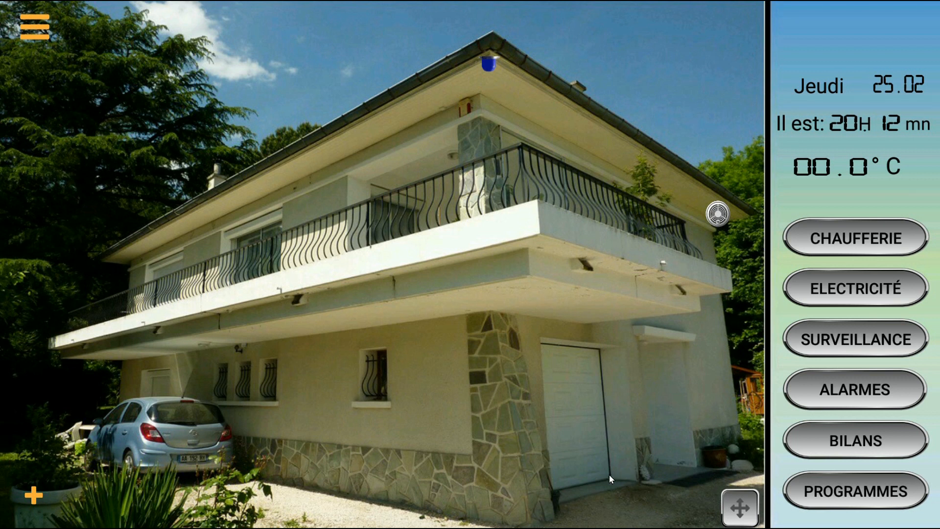
# Step: Open the library of components available for building a screen
pyautogui.click(34, 495)
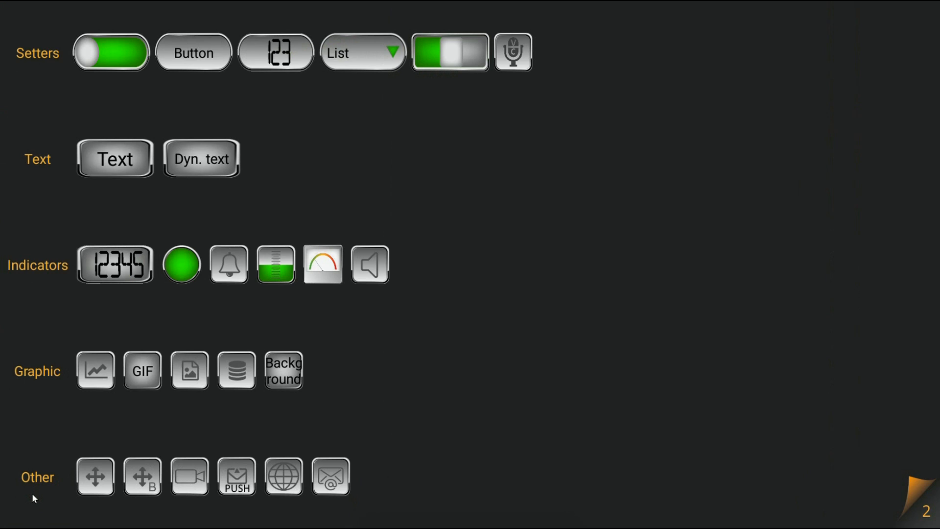
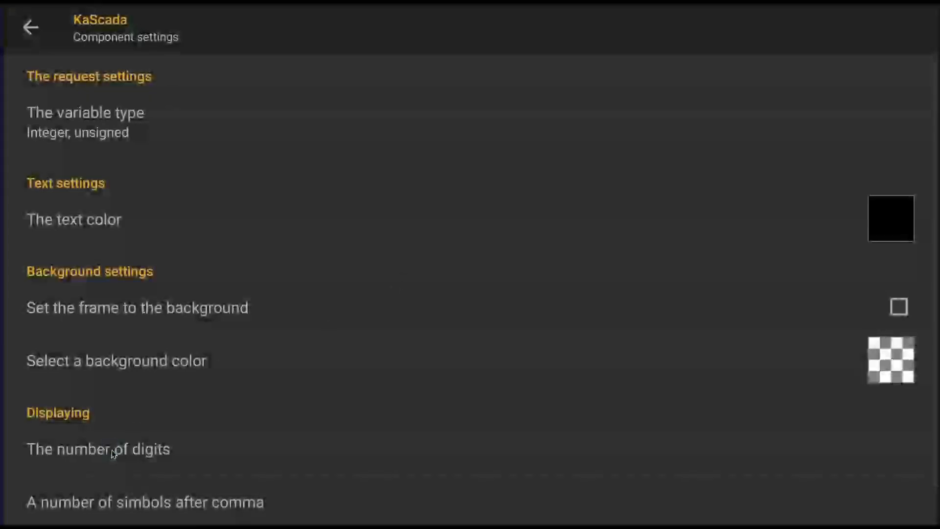
# Step: Configure the numeric indicator to show four digits with 2 symbols after the comma
pyautogui.click(119, 448)
pyautogui.click(275, 264)
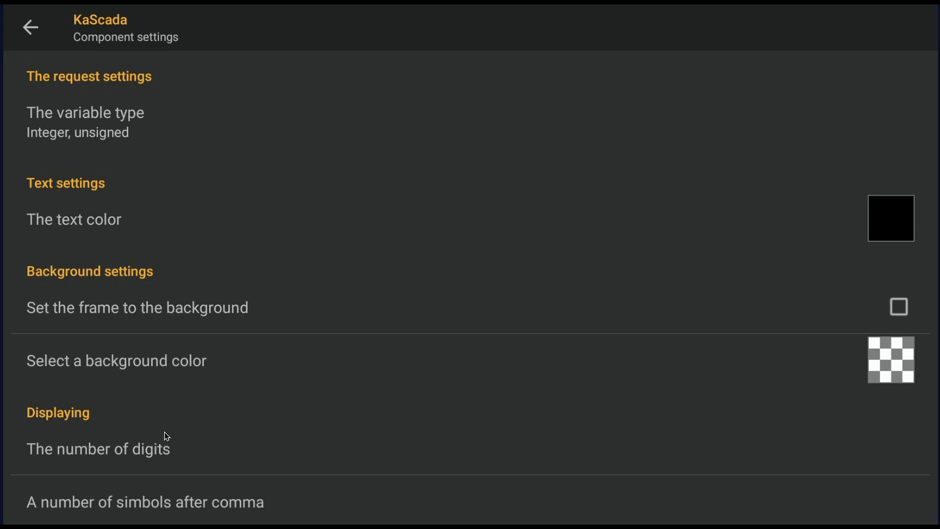
pyautogui.click(125, 502)
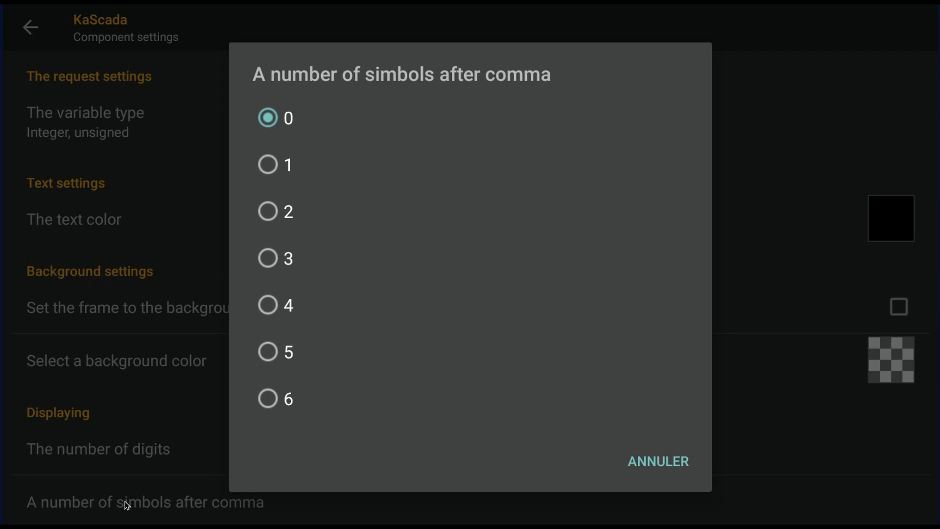
pyautogui.click(268, 214)
pyautogui.click(31, 28)
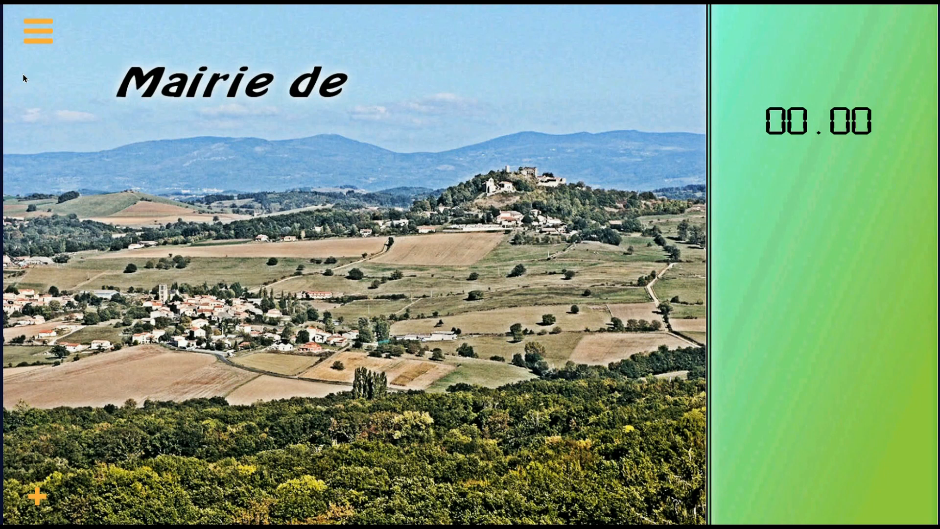
# Step: Link the numeric indicator to the System device, register 2
pyautogui.click(798, 123)
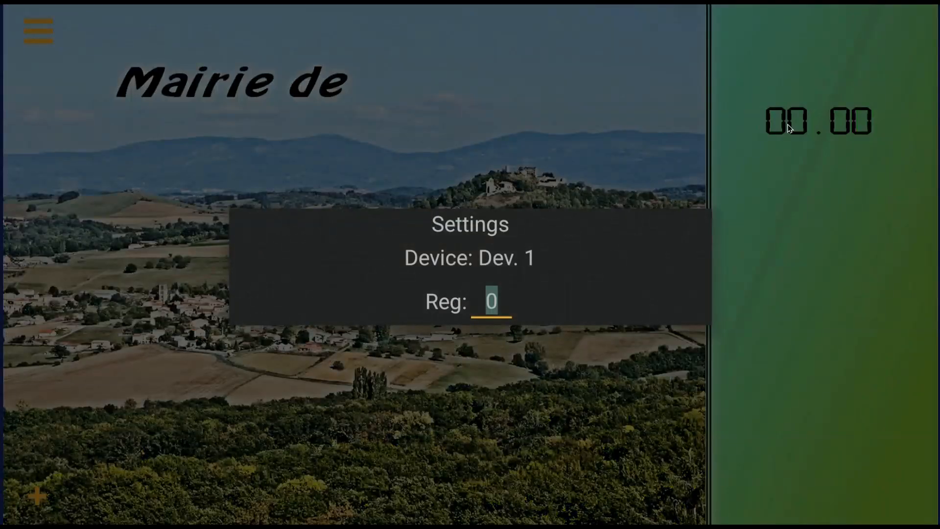
pyautogui.click(480, 262)
pyautogui.click(474, 273)
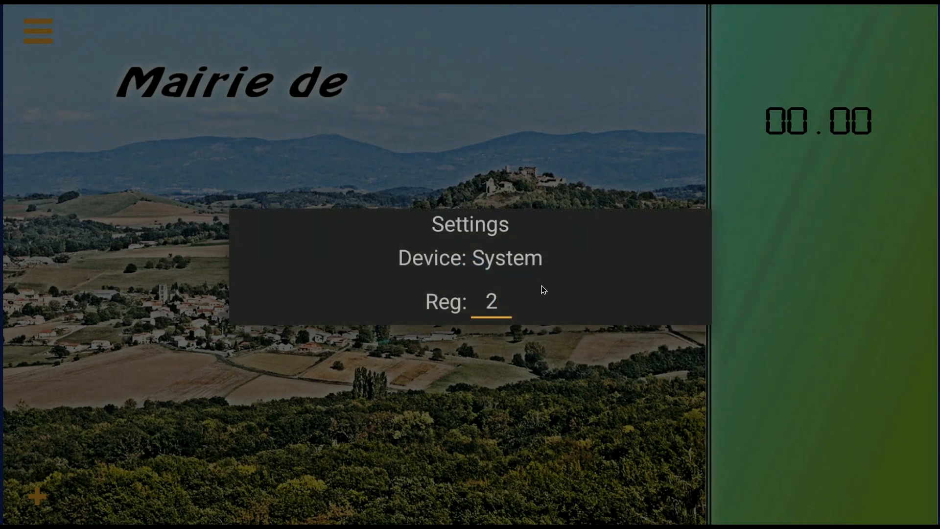
pyautogui.click(743, 373)
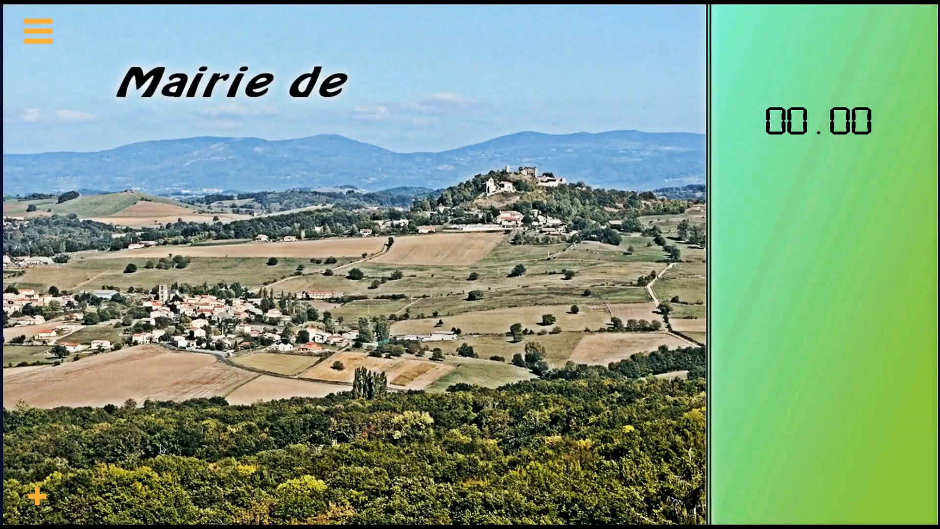
# Step: Add a text component below the numeric indicator in the green side area and reduce its size
pyautogui.click(41, 495)
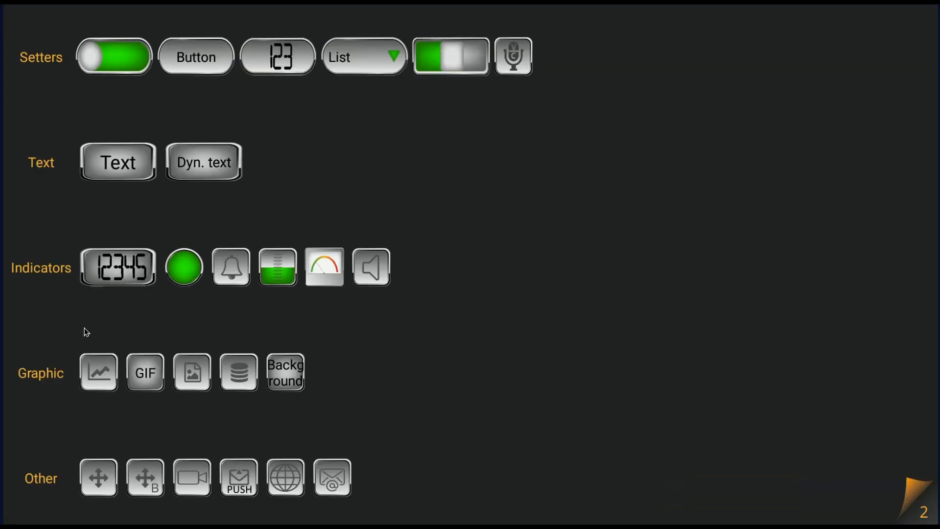
pyautogui.moveTo(109, 152); pyautogui.dragTo(772, 217)
pyautogui.moveTo(880, 243); pyautogui.dragTo(480, 249)
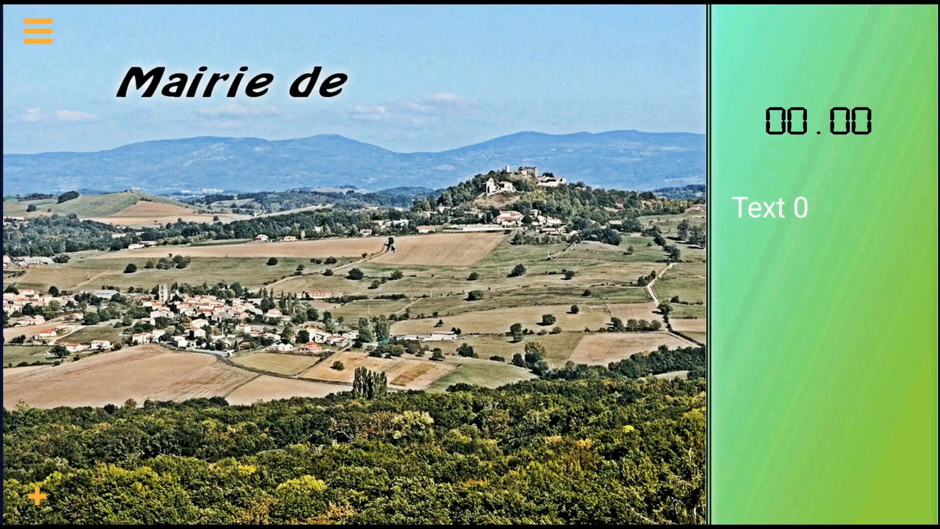
# Step: Set the new text component's color to black
pyautogui.click(771, 214)
pyautogui.click(897, 302)
pyautogui.moveTo(653, 73); pyautogui.dragTo(654, 459)
pyautogui.click(724, 485)
# Step: Change the text component's content to "Le :"
pyautogui.click(77, 106)
pyautogui.click(323, 262)
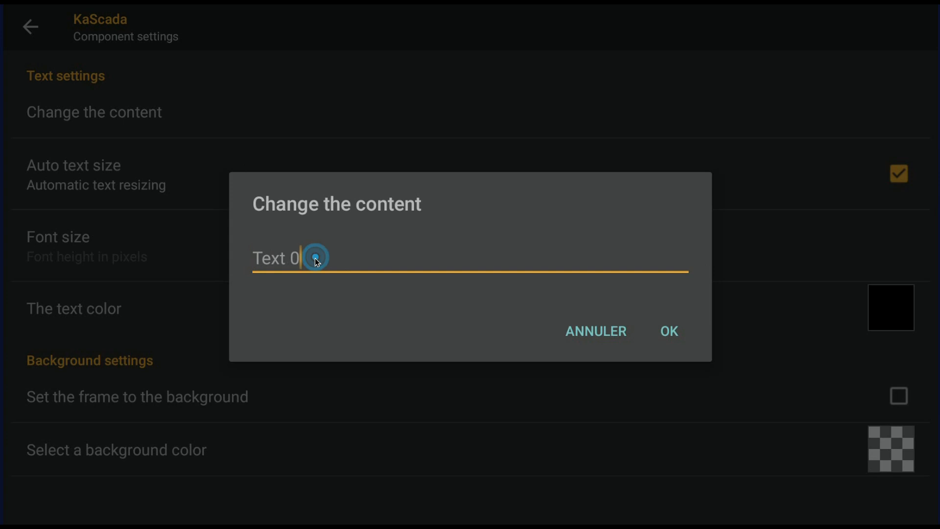
pyautogui.press('BackSpace')
pyautogui.press('BackSpace')
pyautogui.press('BackSpace')
pyautogui.press('BackSpace')
pyautogui.press('BackSpace')
pyautogui.press('BackSpace')
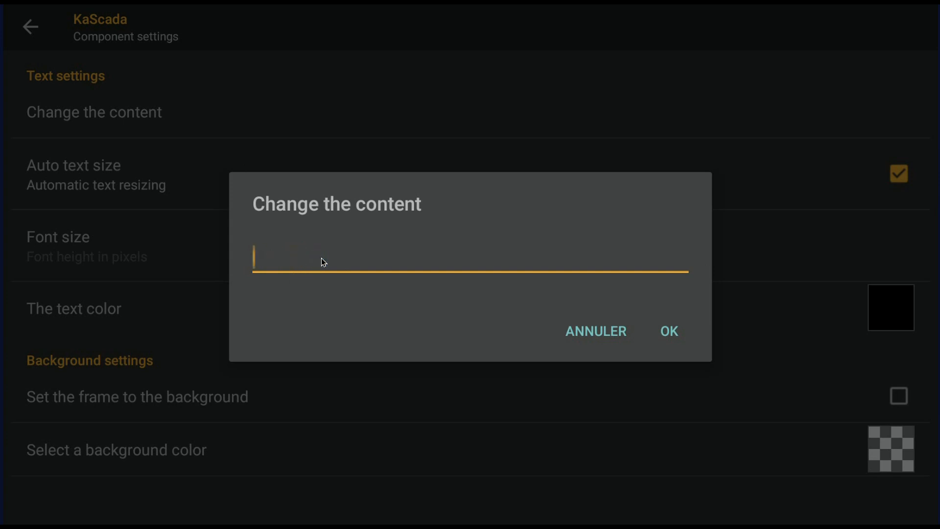
pyautogui.write('Le :')
pyautogui.click(668, 332)
pyautogui.click(30, 28)
# Step: Shrink the numeric indicator and align it on one line with the "Le :" text near the top of the green area
pyautogui.moveTo(789, 120); pyautogui.dragTo(815, 119)
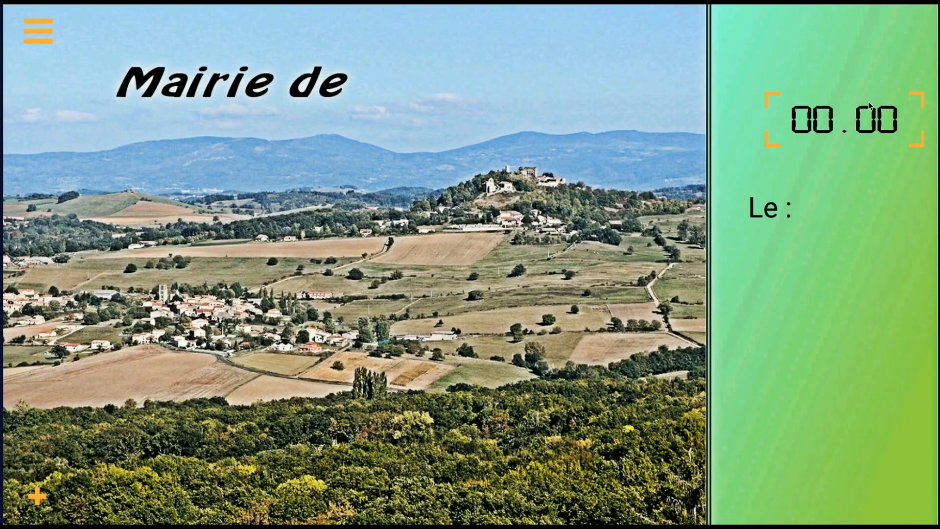
pyautogui.moveTo(917, 93); pyautogui.dragTo(889, 108)
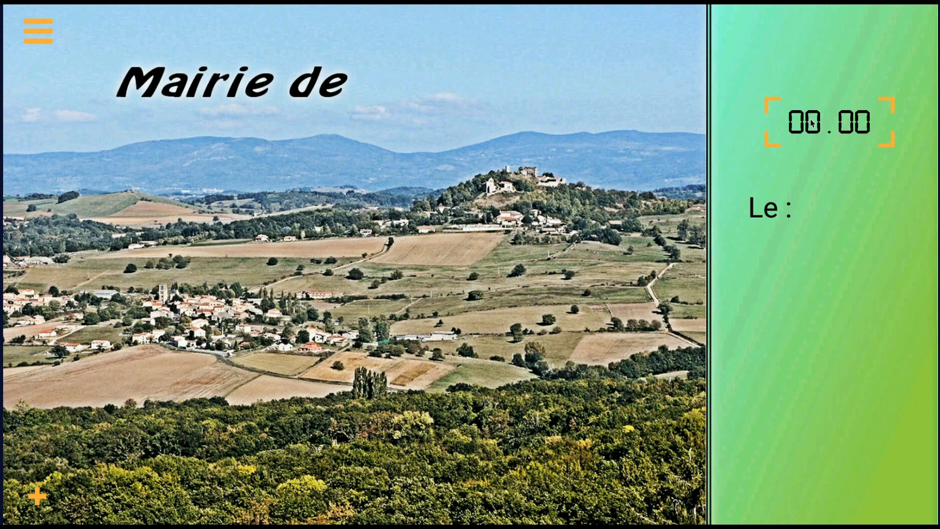
pyautogui.moveTo(813, 122); pyautogui.dragTo(845, 106)
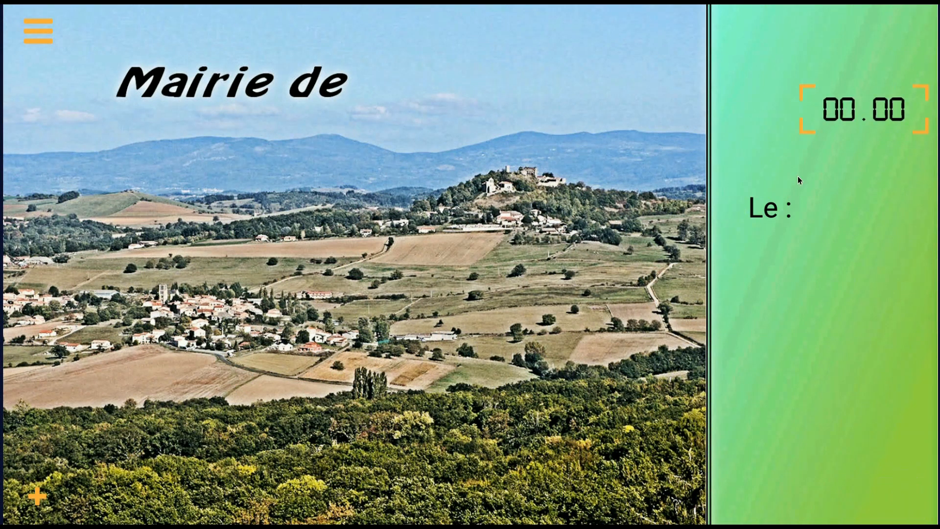
pyautogui.click(761, 206)
pyautogui.moveTo(761, 210); pyautogui.dragTo(752, 153)
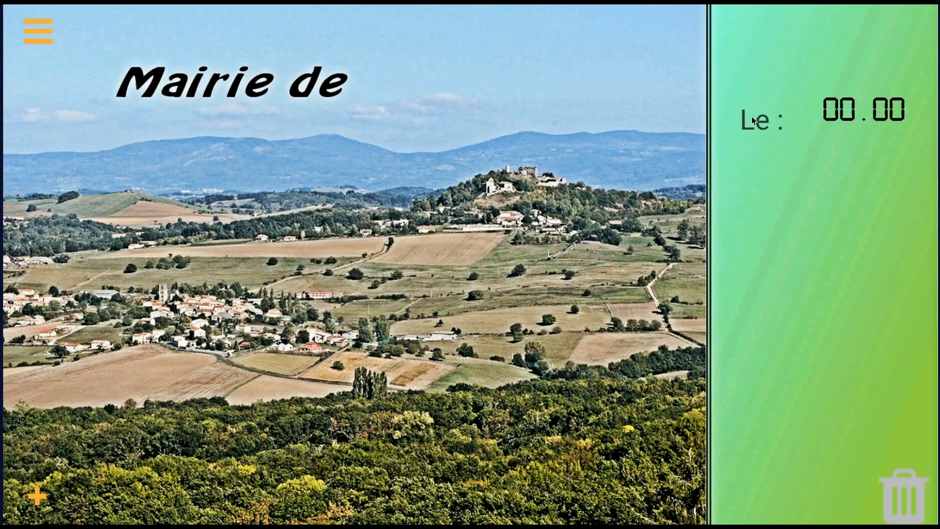
pyautogui.moveTo(750, 105); pyautogui.dragTo(750, 106)
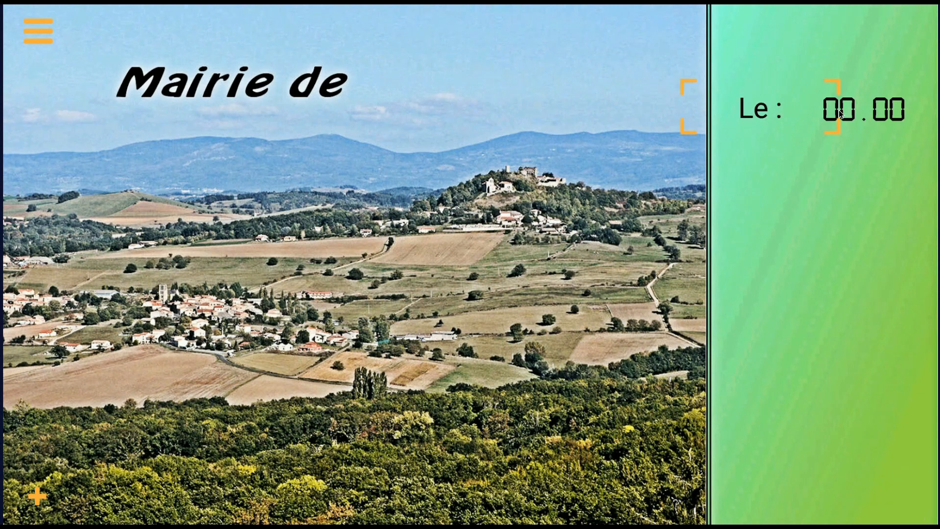
pyautogui.moveTo(881, 110); pyautogui.dragTo(871, 108)
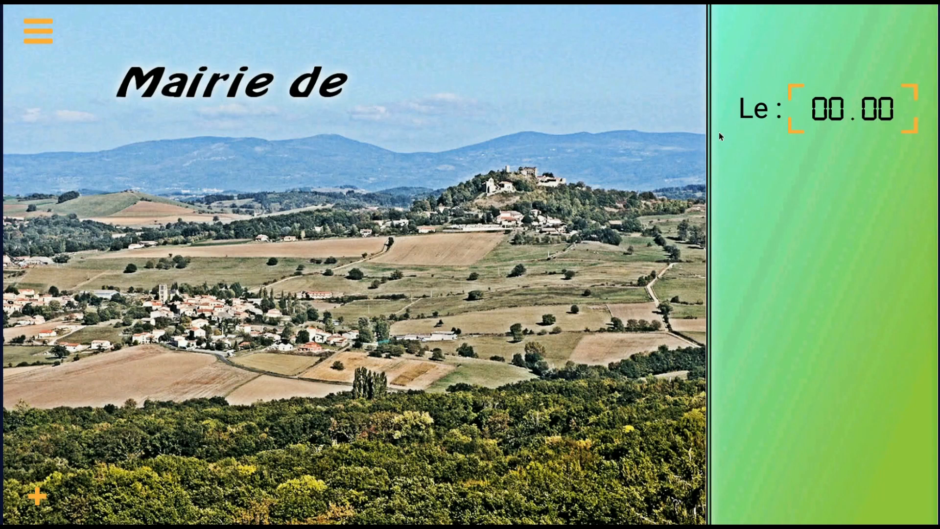
# Step: Duplicate the "Le :" text together with its numeric indicator and place the copy below the original pair
pyautogui.moveTo(717, 53); pyautogui.dragTo(898, 187)
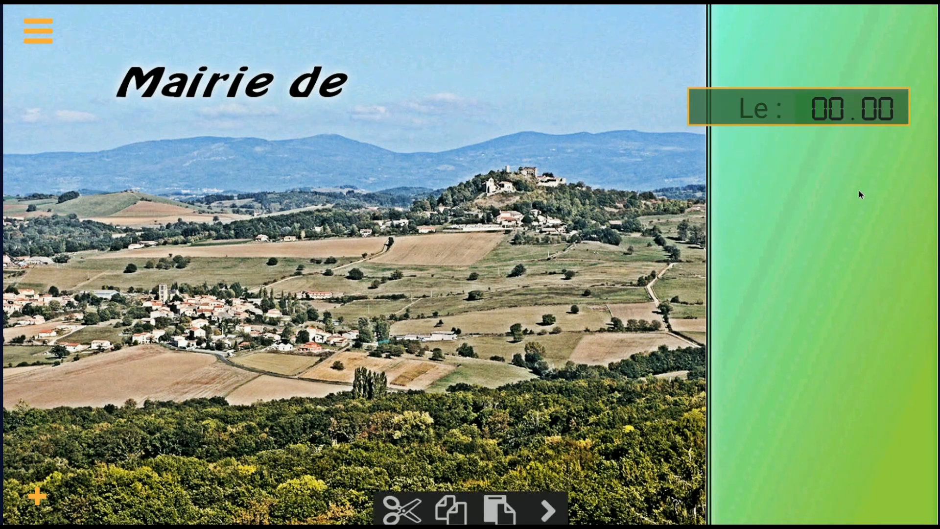
pyautogui.click(460, 518)
pyautogui.click(500, 509)
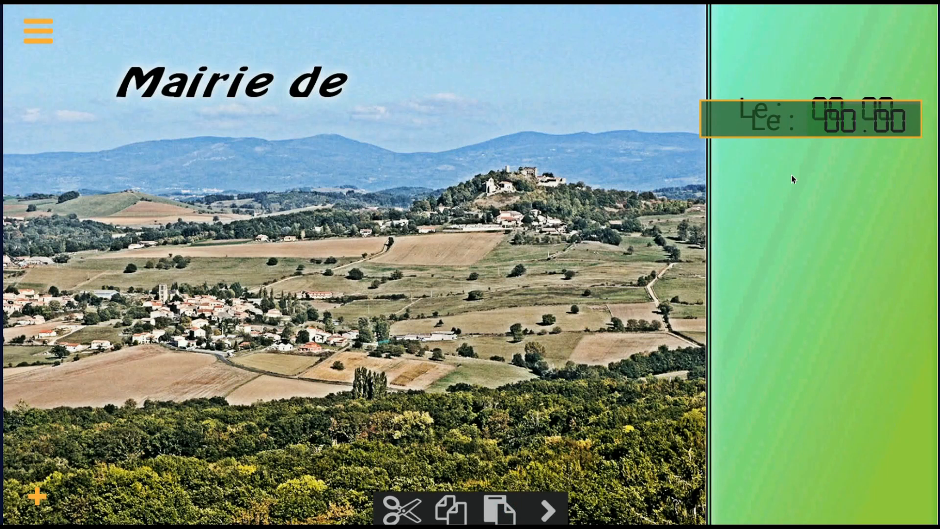
pyautogui.moveTo(802, 119); pyautogui.dragTo(792, 191)
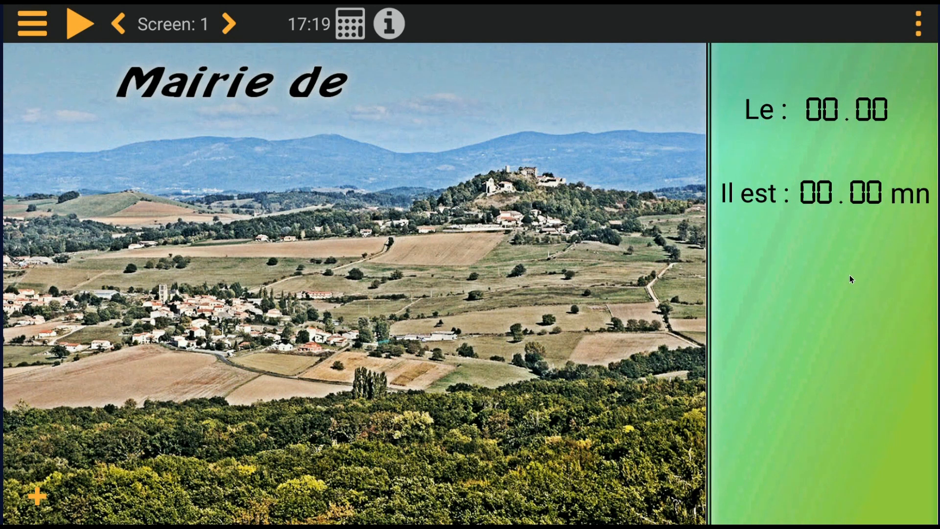
# Step: Link the indicator beside "Il est :" to register 3 and run the project to check the live date and time
pyautogui.click(832, 192)
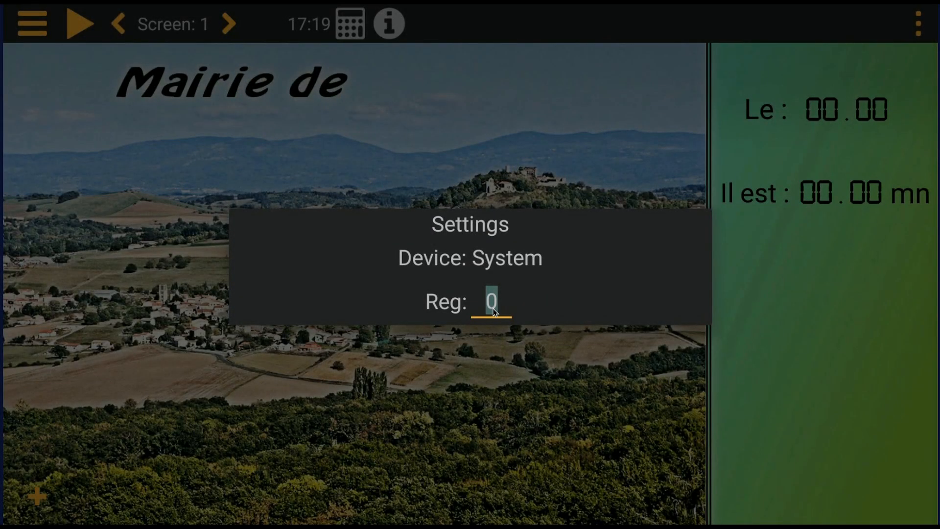
pyautogui.write('3')
pyautogui.click(759, 374)
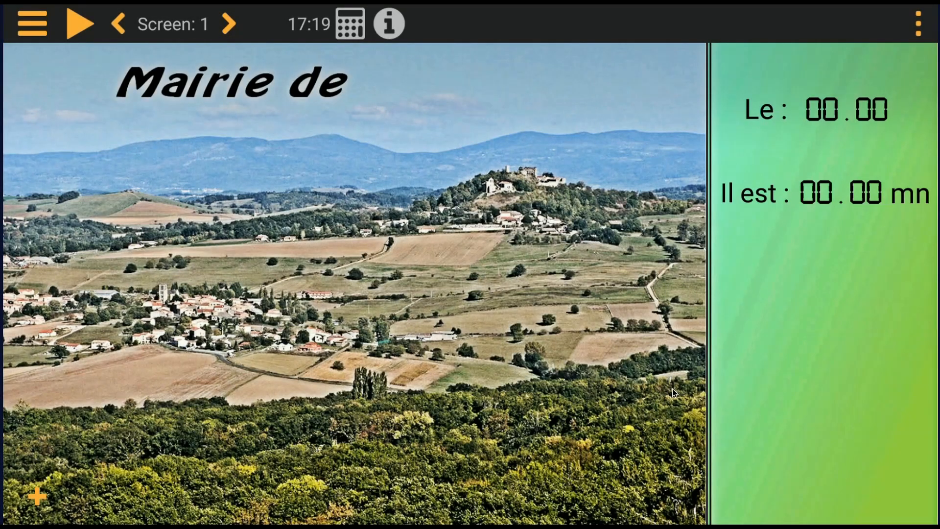
pyautogui.click(76, 27)
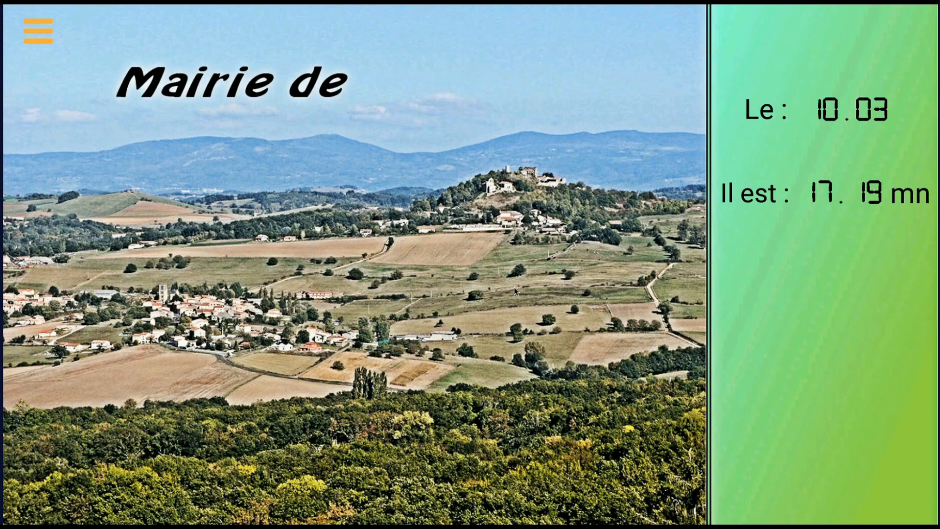
pyautogui.click(39, 30)
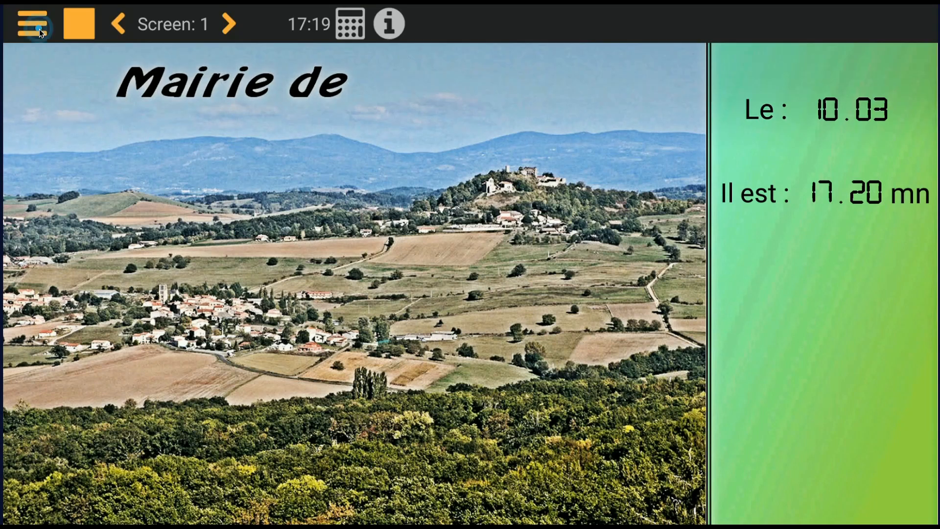
# Step: Stop the running project and add a numeric indicator in the green area below the "Il est :" line
pyautogui.click(79, 22)
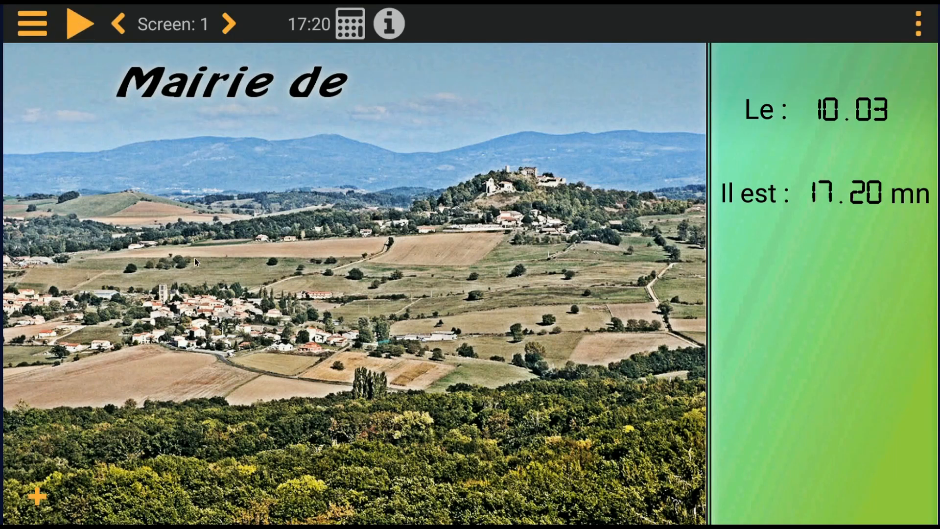
pyautogui.click(230, 331)
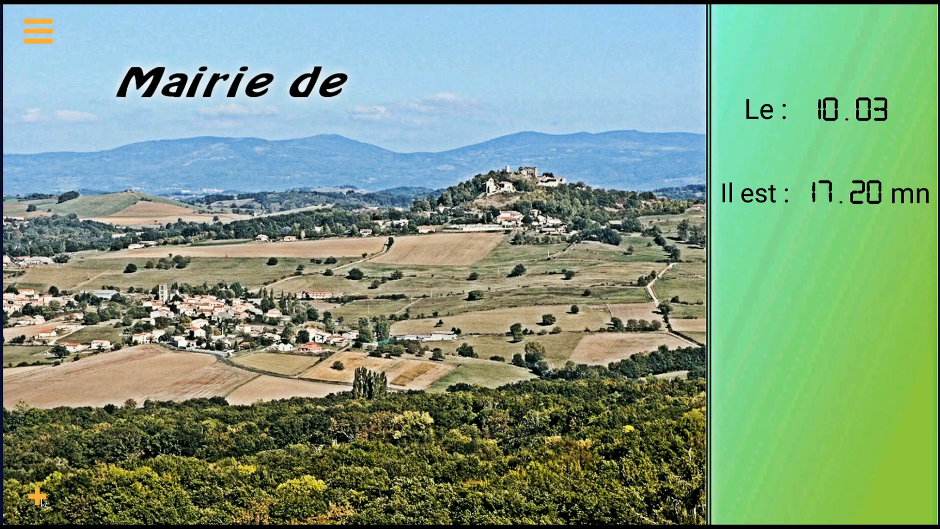
pyautogui.click(37, 497)
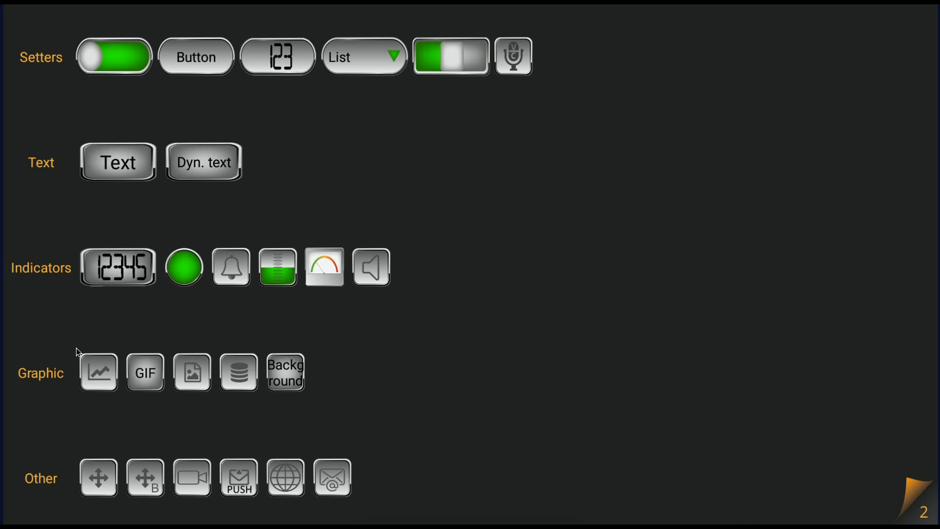
pyautogui.moveTo(112, 270); pyautogui.dragTo(806, 325)
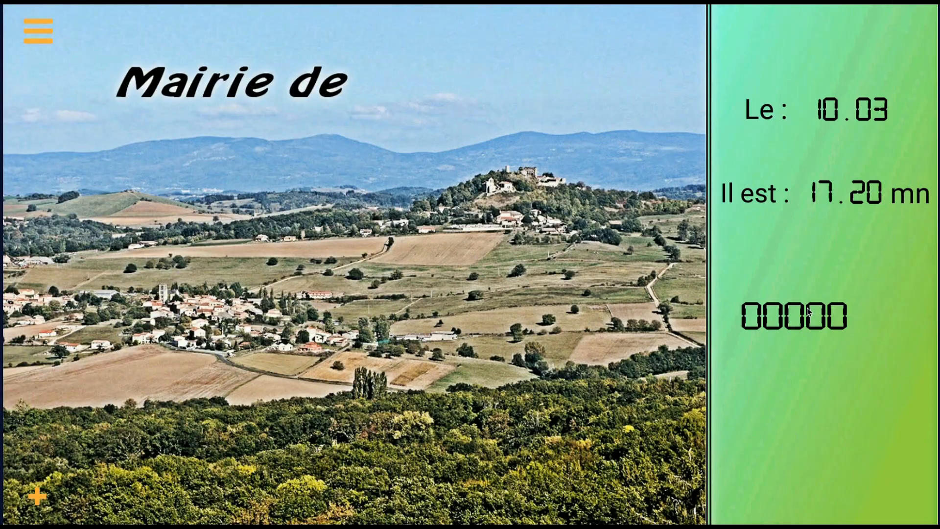
# Step: Configure the new numeric indicator to show 3 digits with 1 symbol after the comma
pyautogui.click(807, 316)
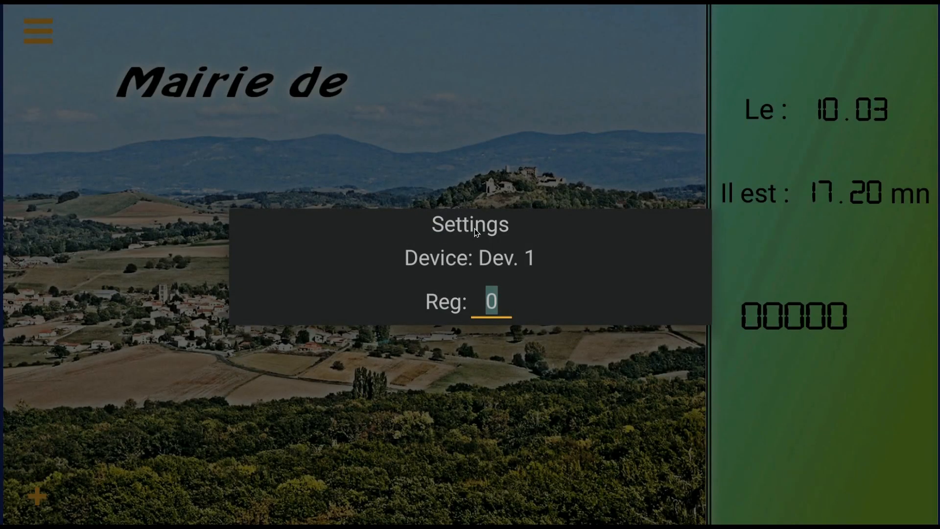
pyautogui.press('Return')
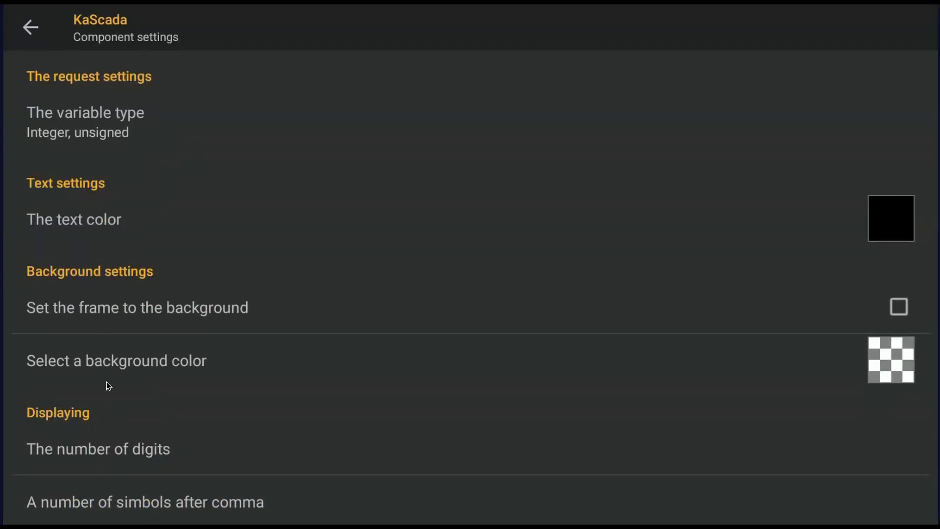
pyautogui.click(118, 449)
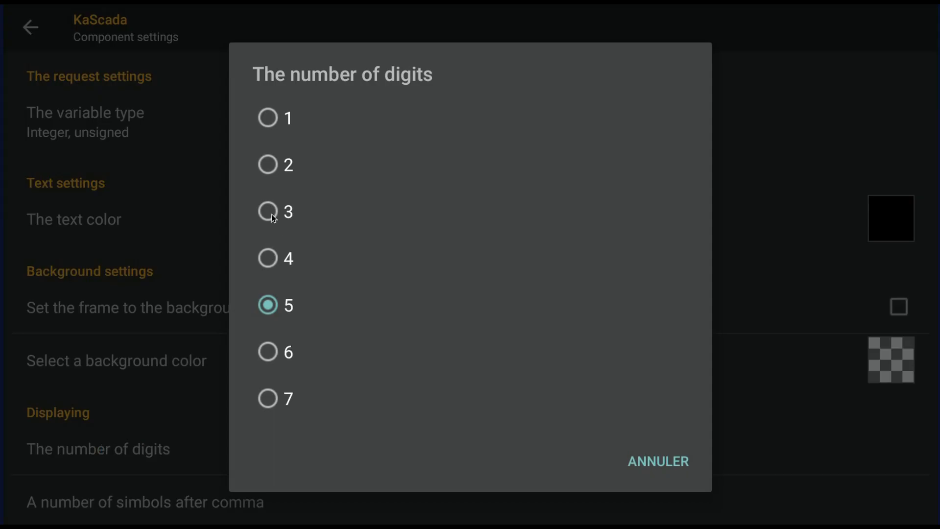
pyautogui.click(270, 214)
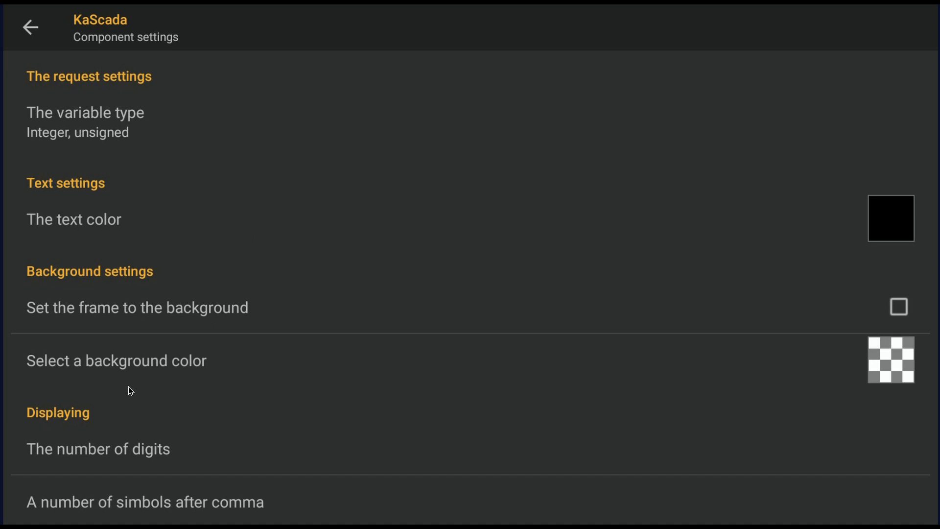
pyautogui.click(138, 504)
pyautogui.click(270, 168)
pyautogui.click(27, 31)
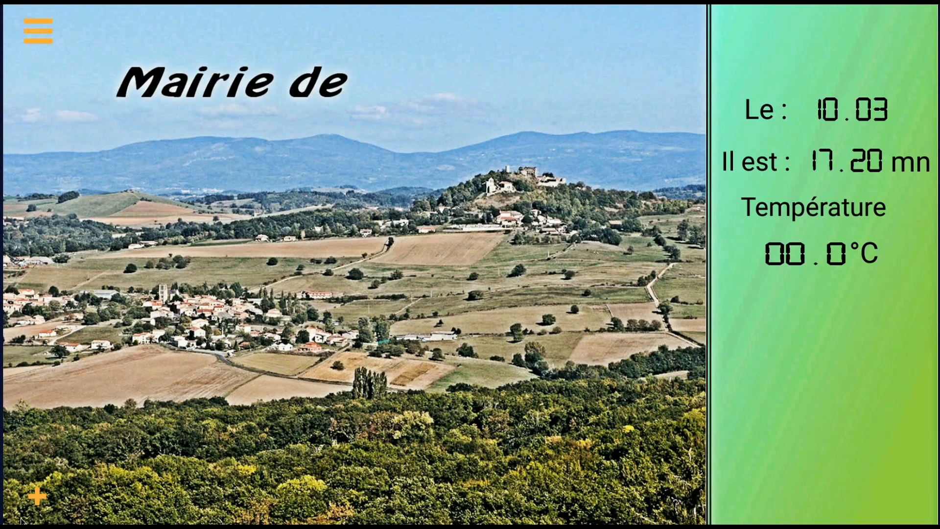
# Step: Add a button component in the green area below the temperature indicator
pyautogui.click(40, 496)
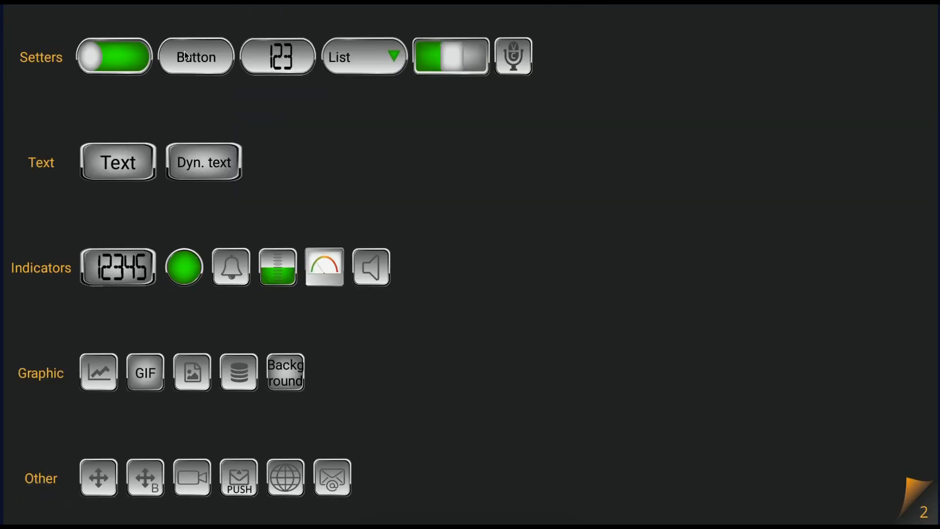
pyautogui.moveTo(195, 59); pyautogui.dragTo(809, 345)
pyautogui.click(814, 312)
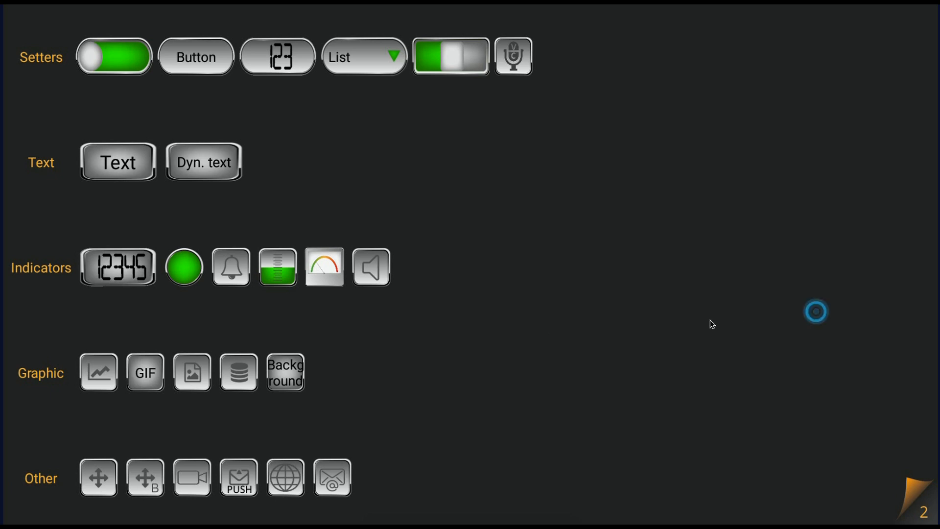
# Step: Change the new button's text content to "Mairie"
pyautogui.click(802, 334)
pyautogui.click(479, 221)
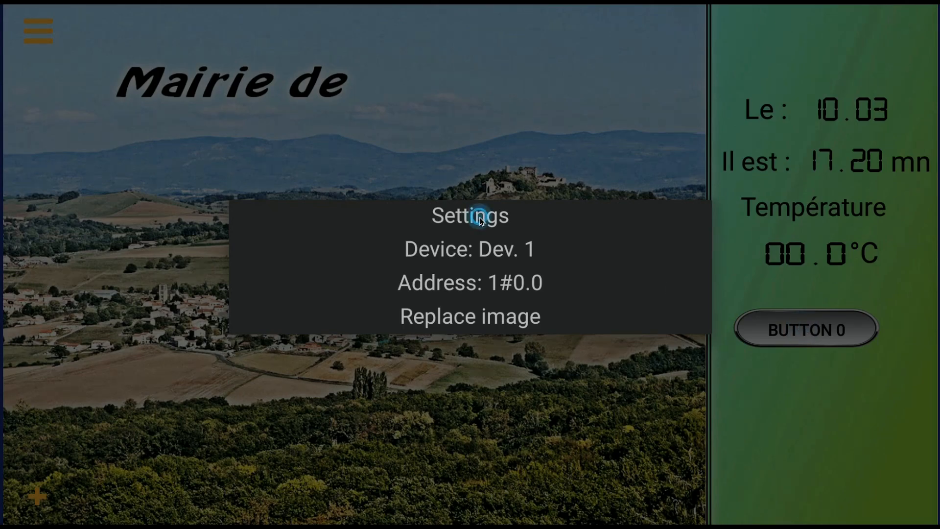
pyautogui.click(136, 113)
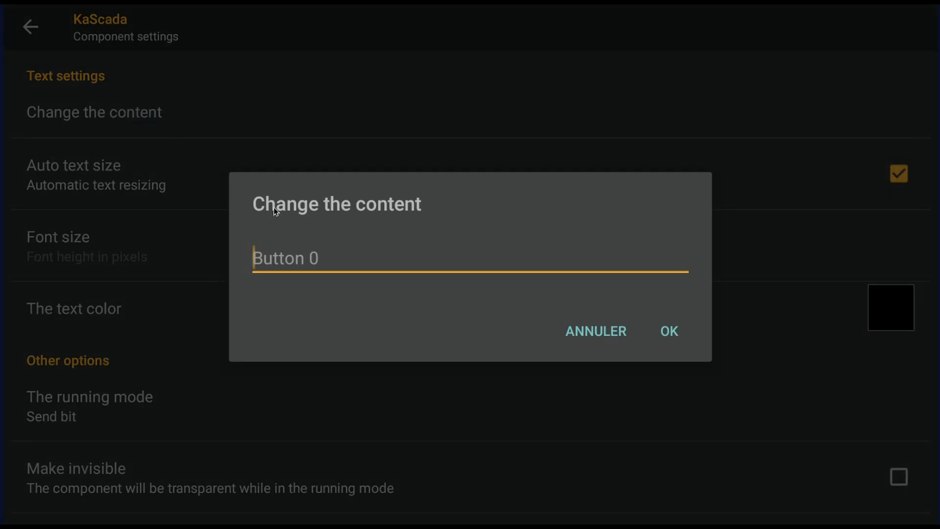
pyautogui.click(333, 258)
pyautogui.press('BackSpace')
pyautogui.press('BackSpace')
pyautogui.press('BackSpace')
pyautogui.press('BackSpace')
pyautogui.press('BackSpace')
pyautogui.press('BackSpace')
pyautogui.press('BackSpace')
pyautogui.press('BackSpace')
pyautogui.write('M')
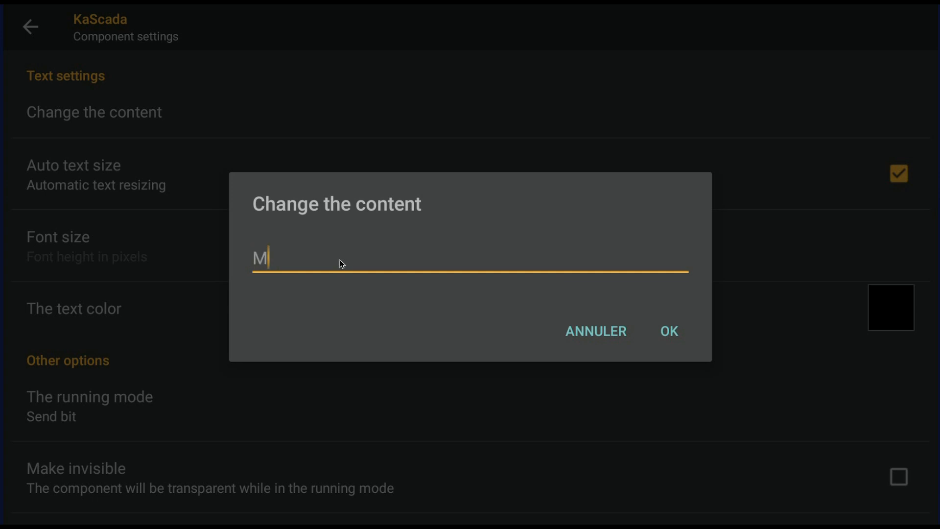
pyautogui.write('airie')
pyautogui.click(669, 331)
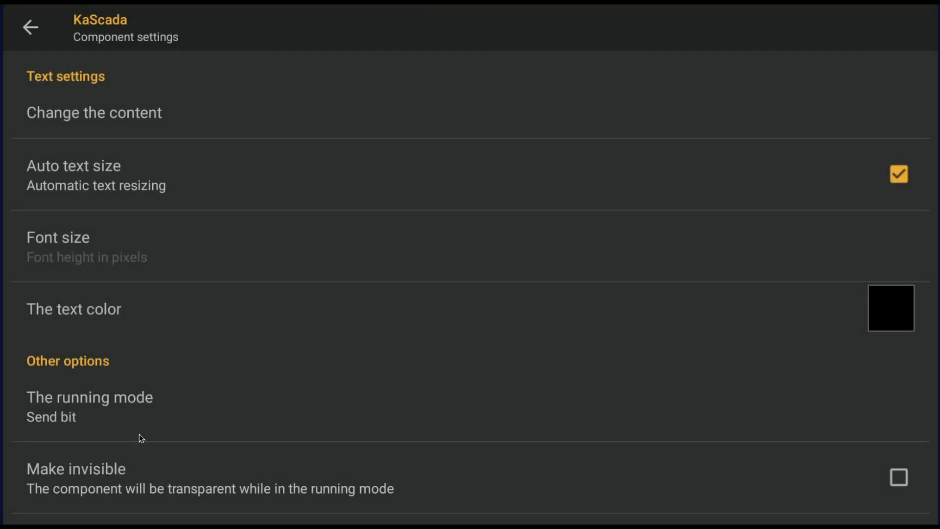
# Step: Set the Mairie button's running mode to Screen change
pyautogui.click(93, 413)
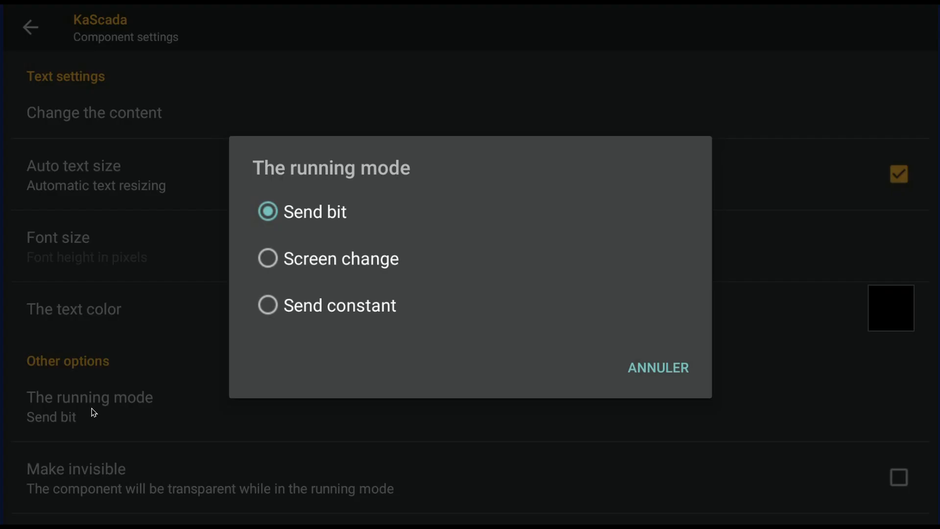
pyautogui.click(267, 259)
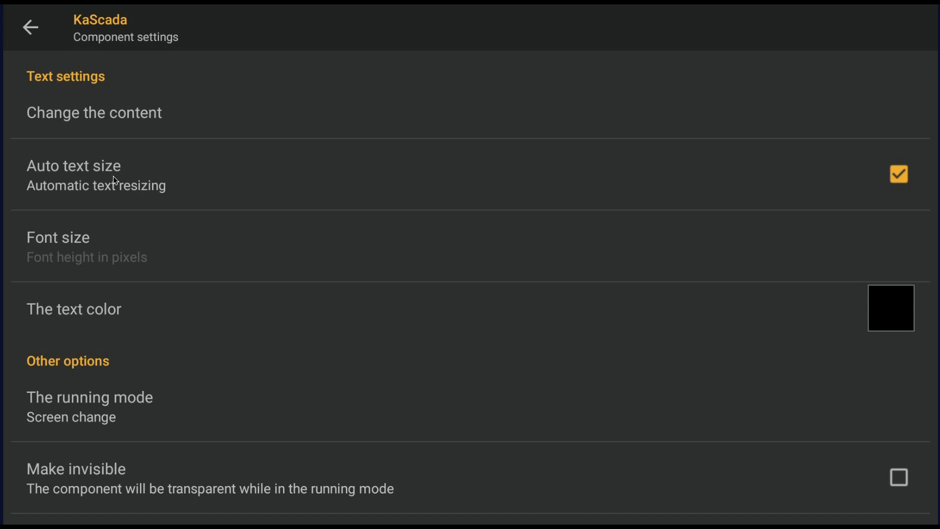
pyautogui.click(31, 28)
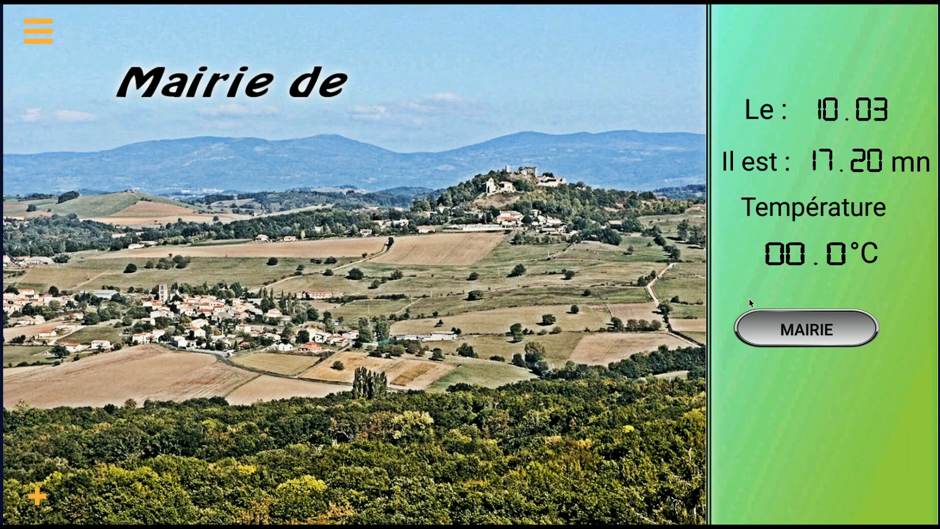
# Step: Assign the Mairie button to the System registries with screen 2 as its target, and nudge it slightly down and right
pyautogui.click(809, 333)
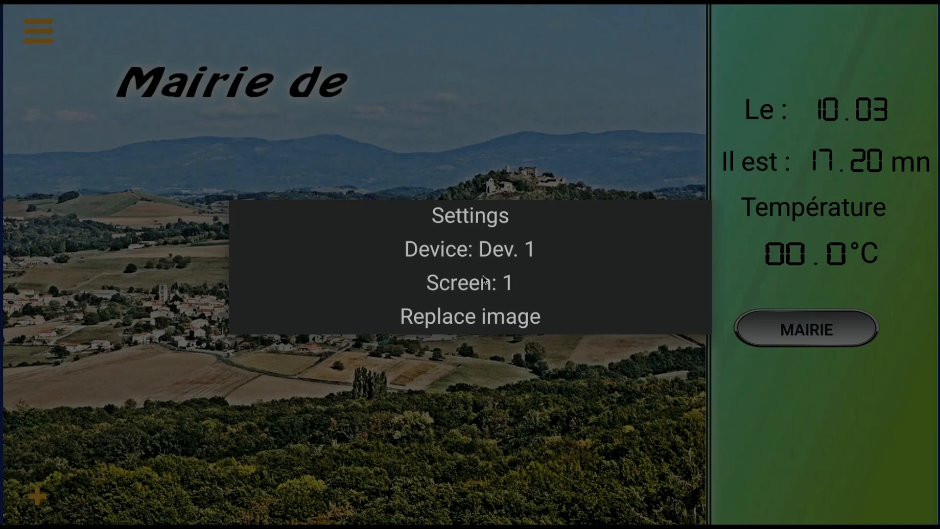
pyautogui.click(491, 251)
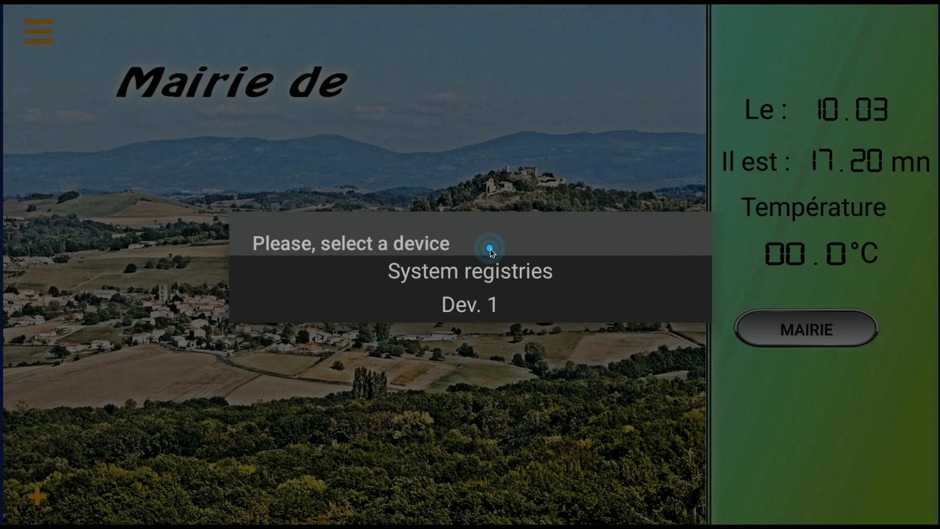
pyautogui.click(494, 277)
pyautogui.click(506, 280)
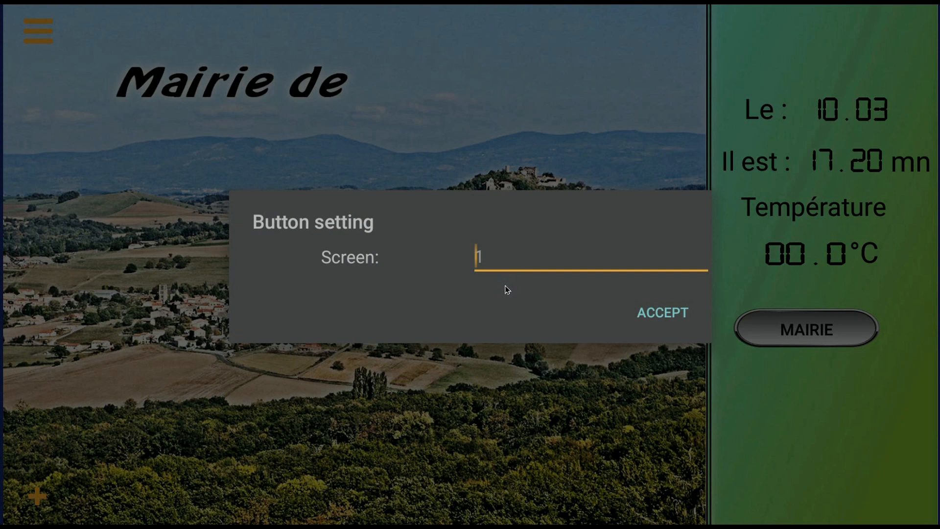
pyautogui.press('Delete')
pyautogui.write('2')
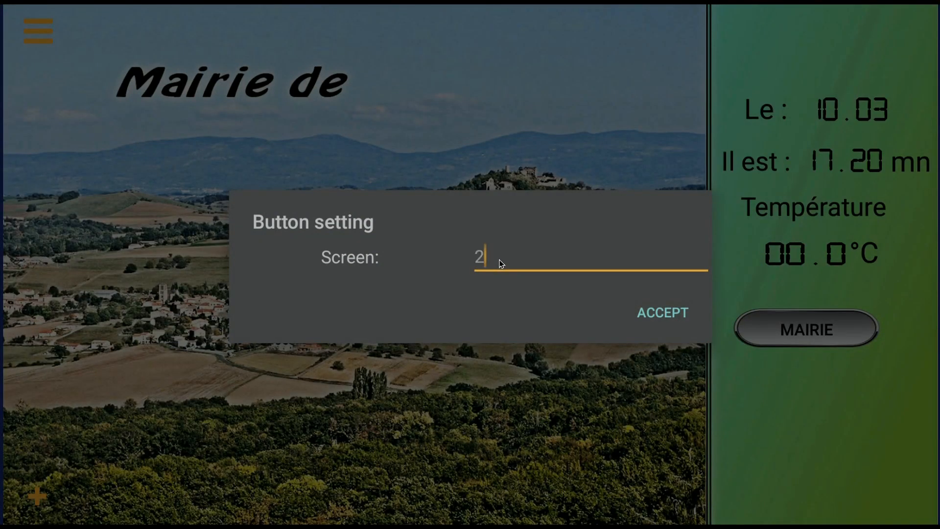
pyautogui.click(655, 314)
pyautogui.click(731, 410)
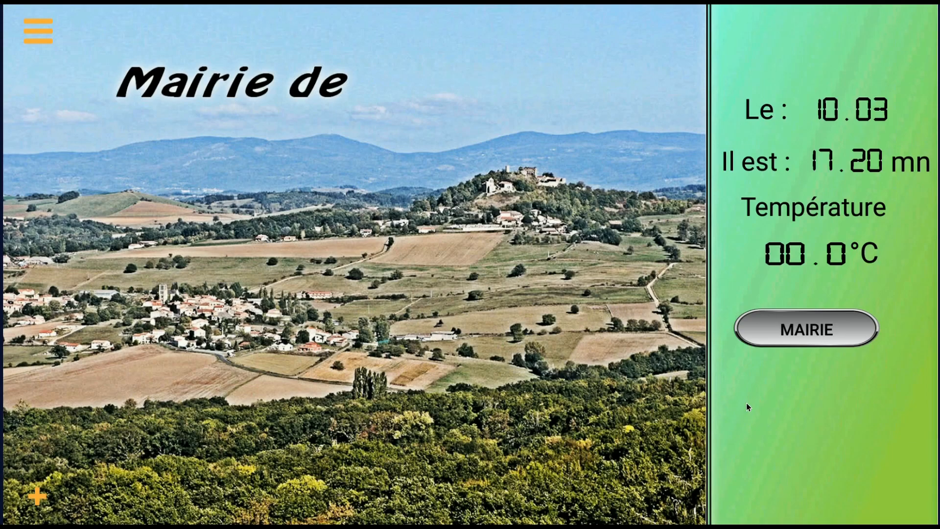
pyautogui.moveTo(759, 327); pyautogui.dragTo(772, 336)
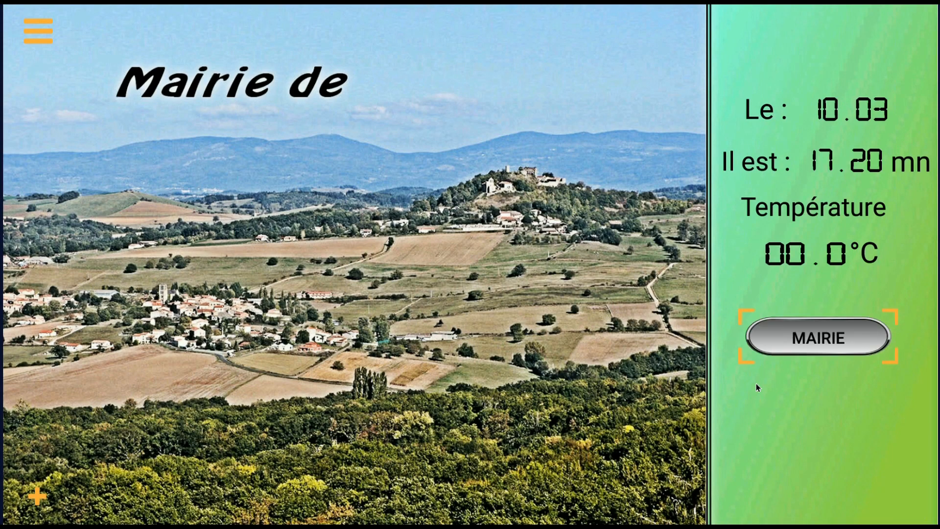
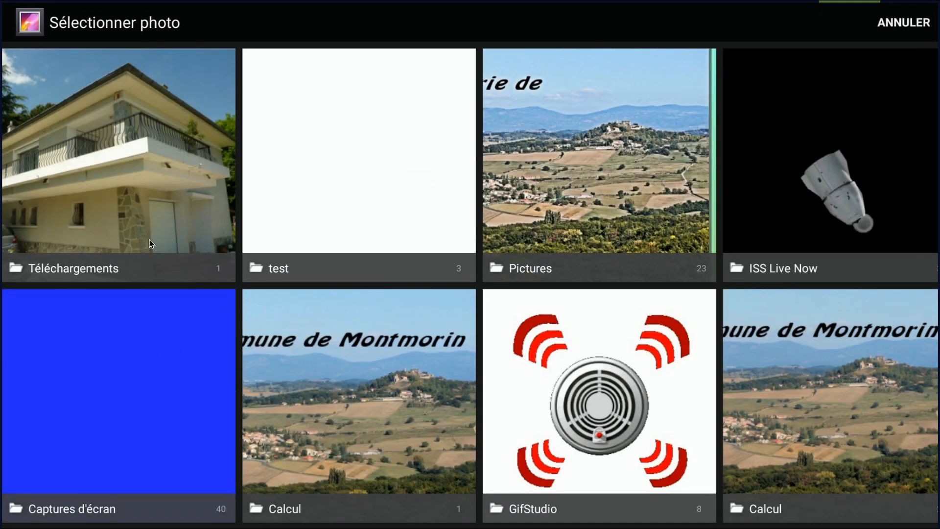
# Step: Choose the town hall floor plan from the Captures d'écran folder as the screen's background image
pyautogui.click(157, 425)
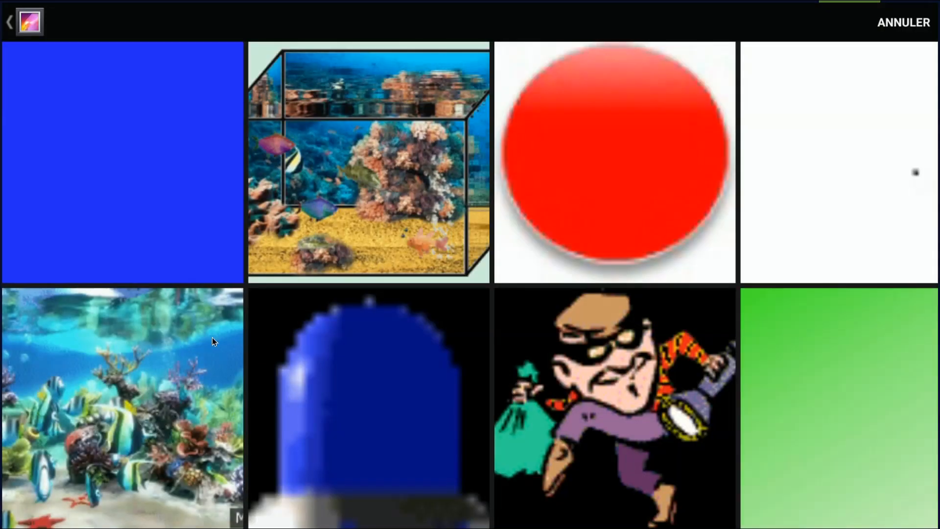
pyautogui.moveTo(659, 326); pyautogui.dragTo(145, 304)
pyautogui.click(601, 423)
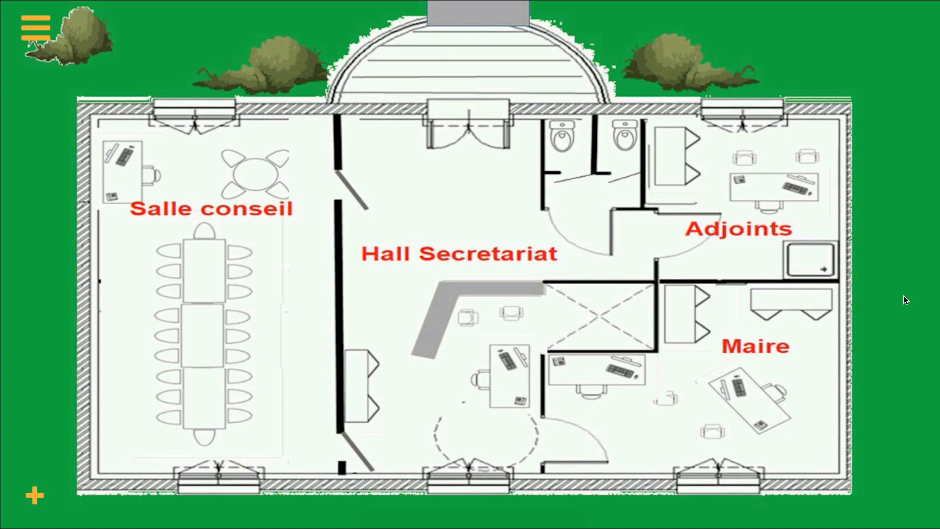
# Step: Add a toggle switch to the floor plan in the crossed-out room beside the secretariat desk
pyautogui.click(30, 497)
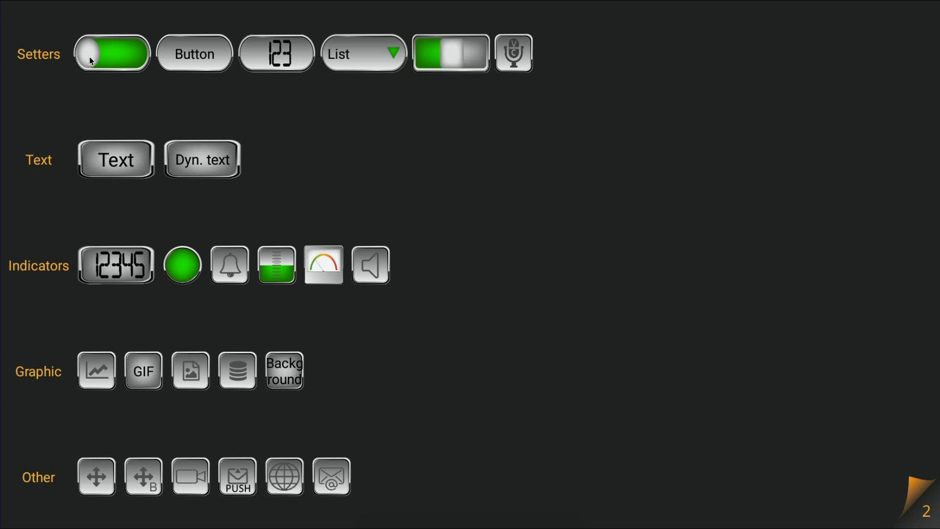
pyautogui.moveTo(112, 54); pyautogui.dragTo(594, 318)
pyautogui.moveTo(784, 326); pyautogui.dragTo(233, 327)
pyautogui.moveTo(732, 332); pyautogui.dragTo(124, 302)
# Step: Replace the toggle switch's image with the green ON / red OFF slider pair
pyautogui.click(588, 317)
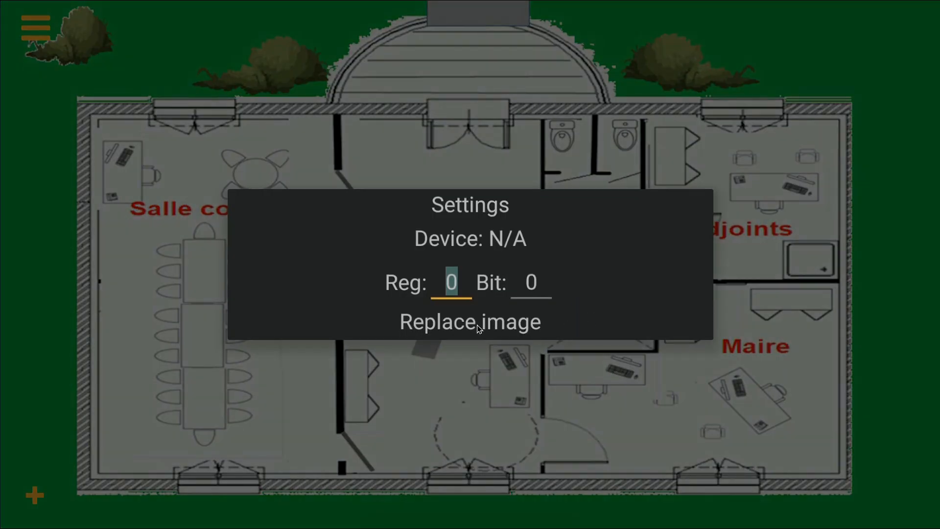
pyautogui.click(477, 325)
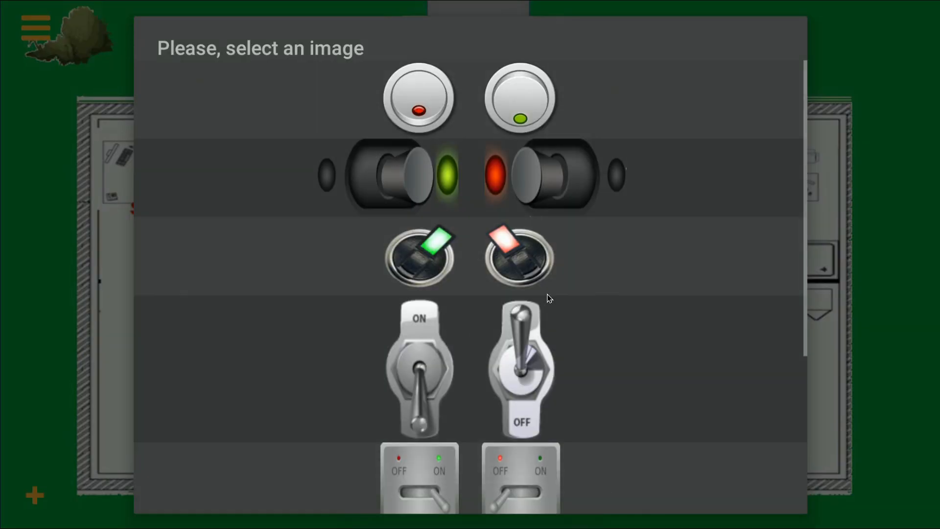
pyautogui.scroll(-5, 549, 298)
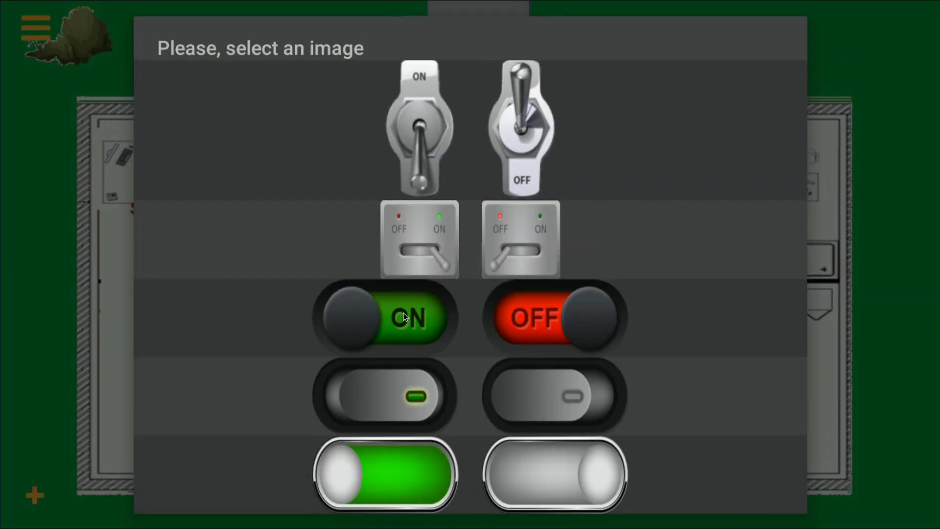
pyautogui.click(404, 317)
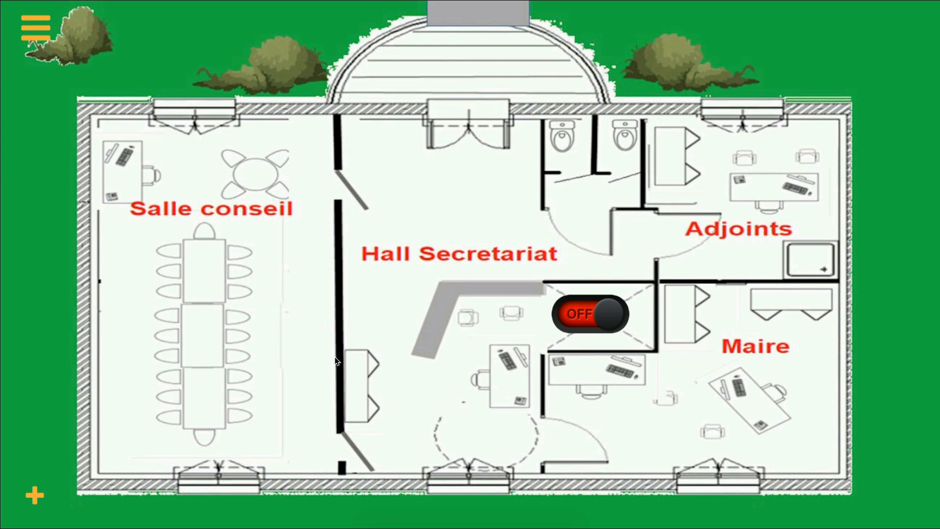
# Step: Place the bit transfer component marked B beside the OFF switch on the floor plan and open its options
pyautogui.click(32, 494)
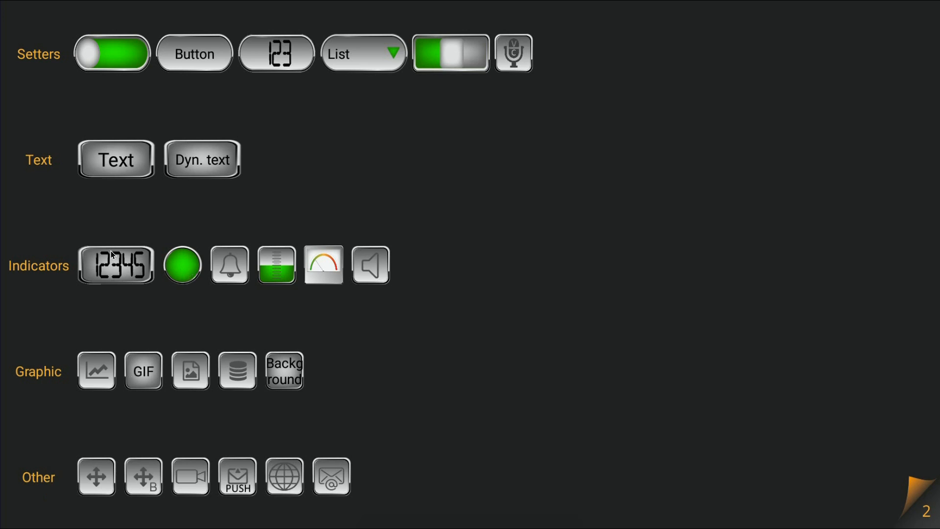
pyautogui.moveTo(163, 477); pyautogui.dragTo(486, 330)
pyautogui.click(878, 314)
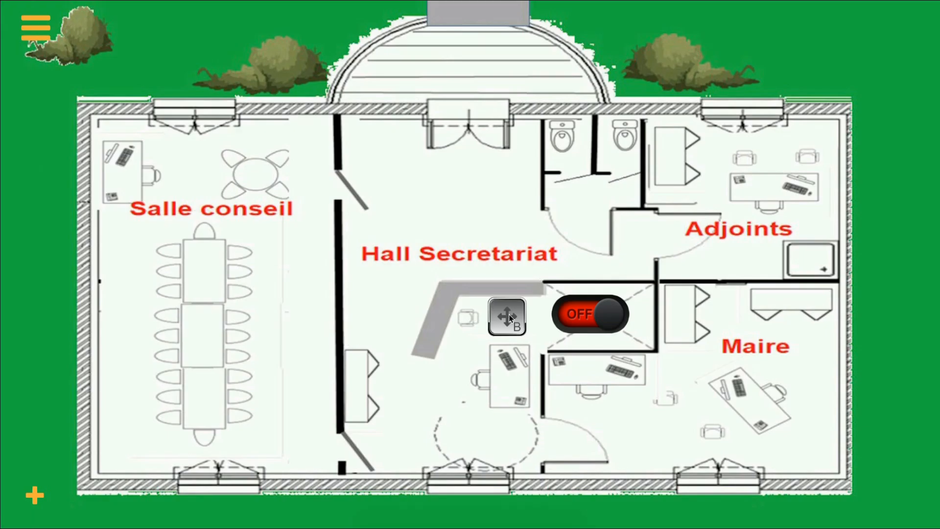
pyautogui.click(507, 319)
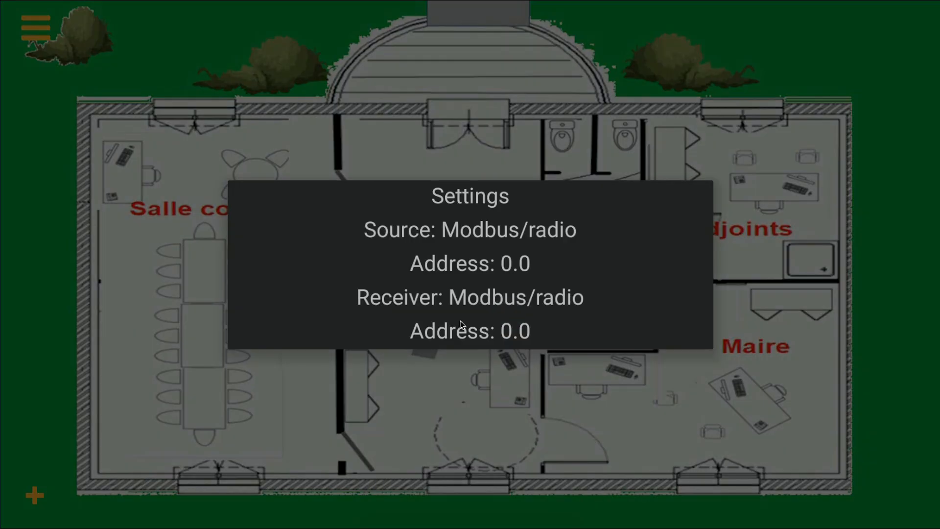
# Step: Set the bit transfer's source to System registries at coil register 50, bit 1
pyautogui.click(484, 226)
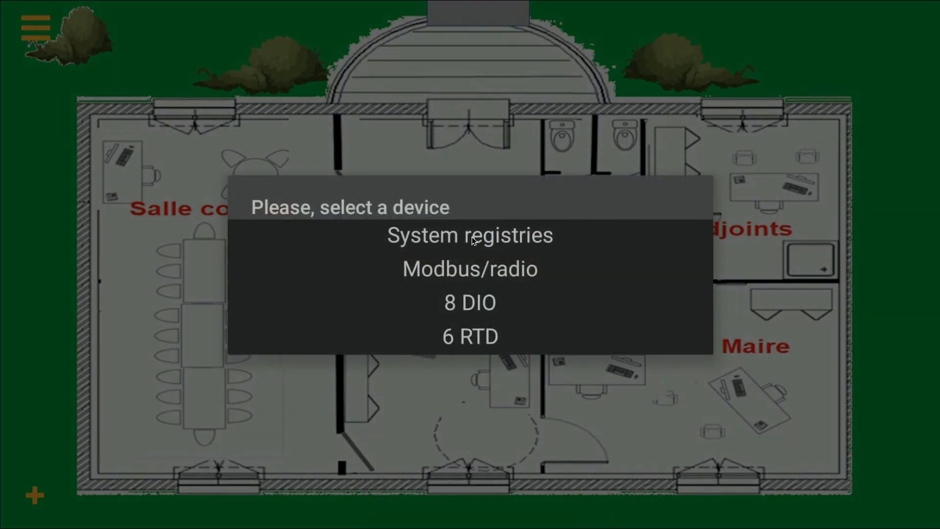
pyautogui.click(473, 236)
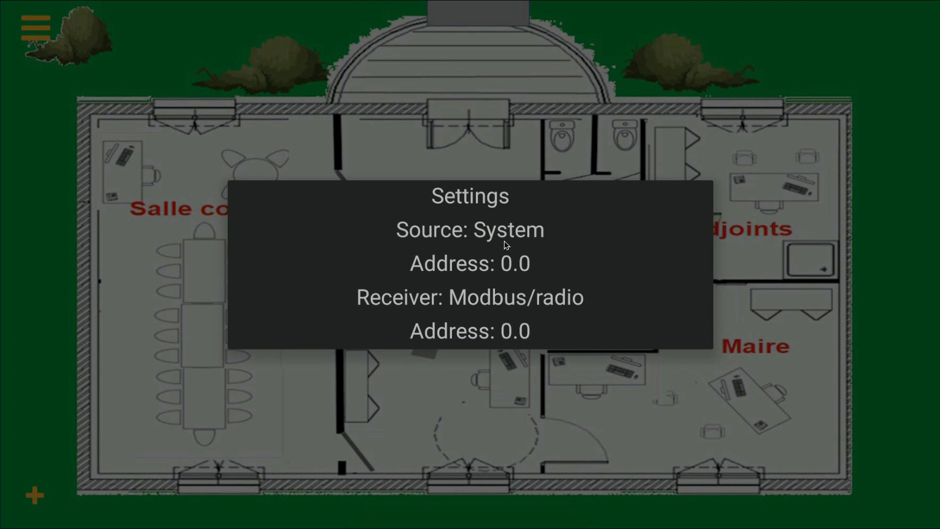
pyautogui.click(489, 263)
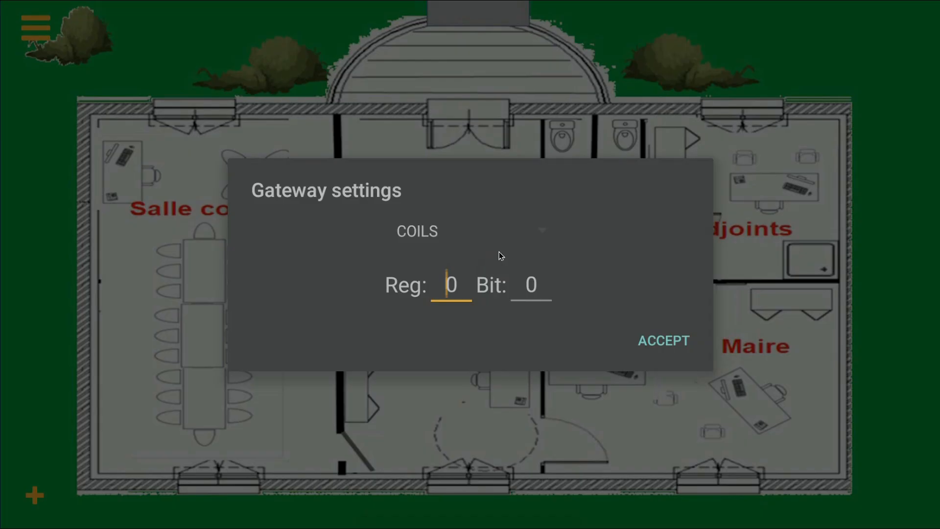
pyautogui.click(483, 287)
pyautogui.press('BackSpace')
pyautogui.write('50')
pyautogui.click(534, 291)
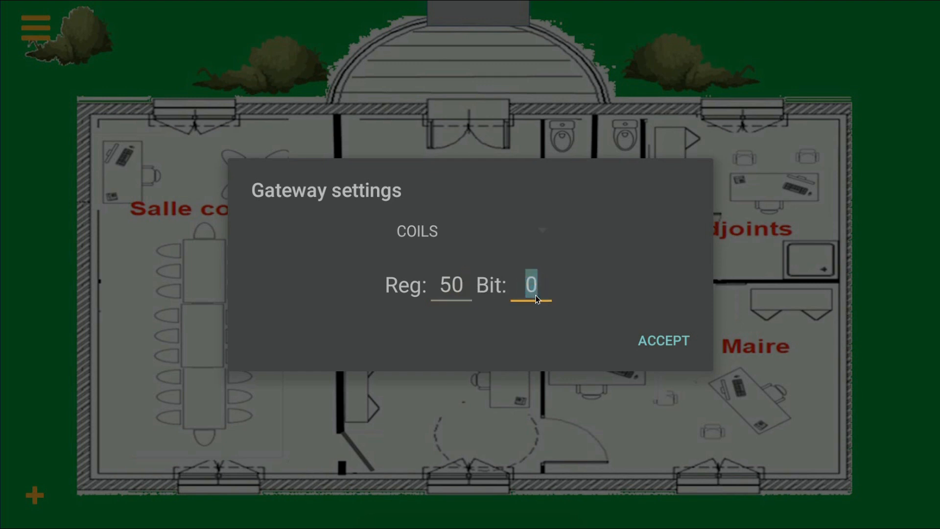
pyautogui.click(666, 341)
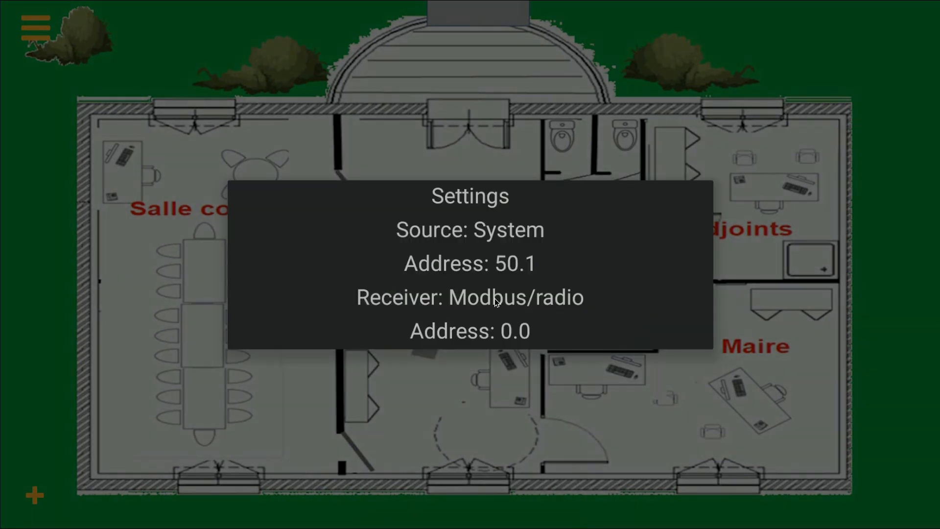
# Step: Set the bit transfer's receiver to the 8 DIO device at register 1, bit 1
pyautogui.click(495, 300)
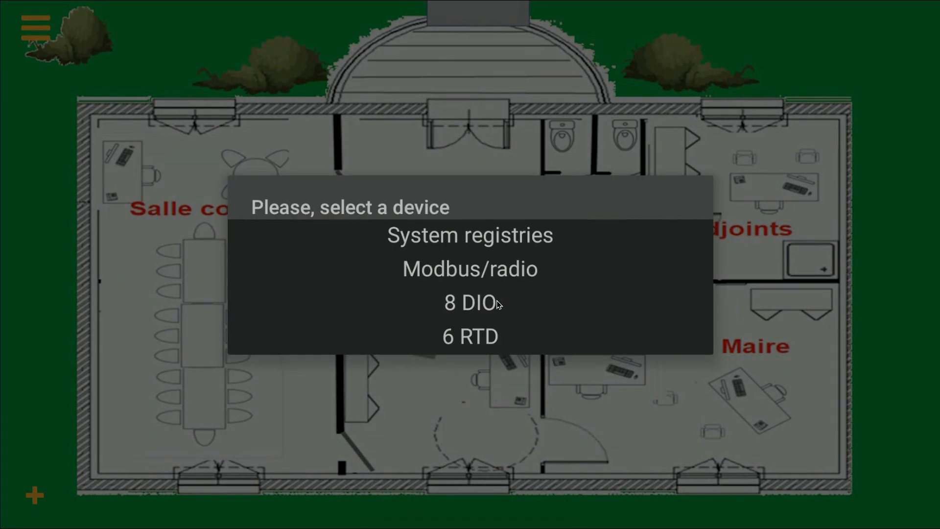
pyautogui.click(475, 308)
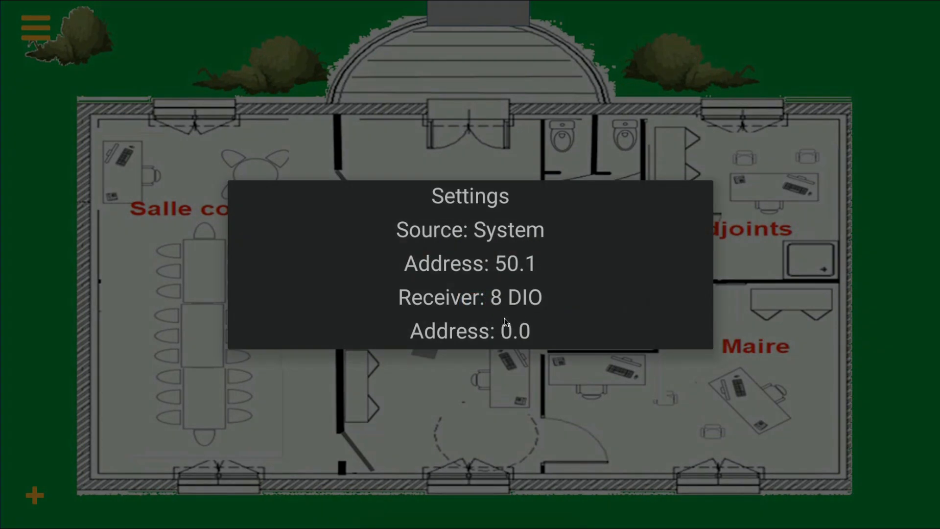
pyautogui.click(485, 333)
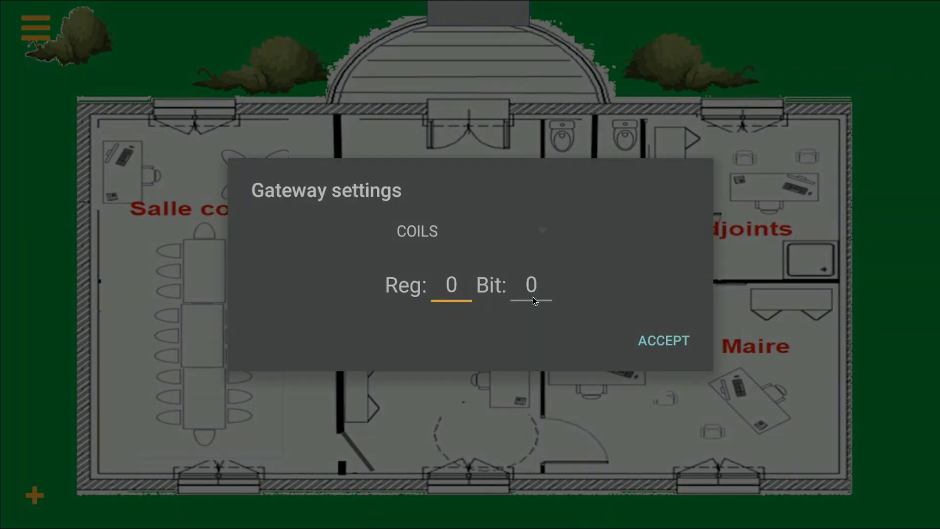
pyautogui.write('1')
pyautogui.click(533, 290)
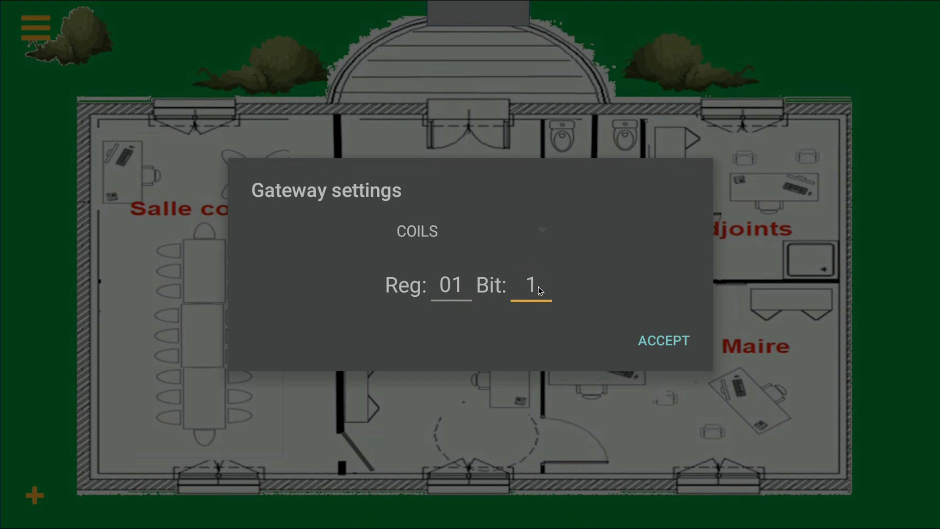
pyautogui.click(664, 342)
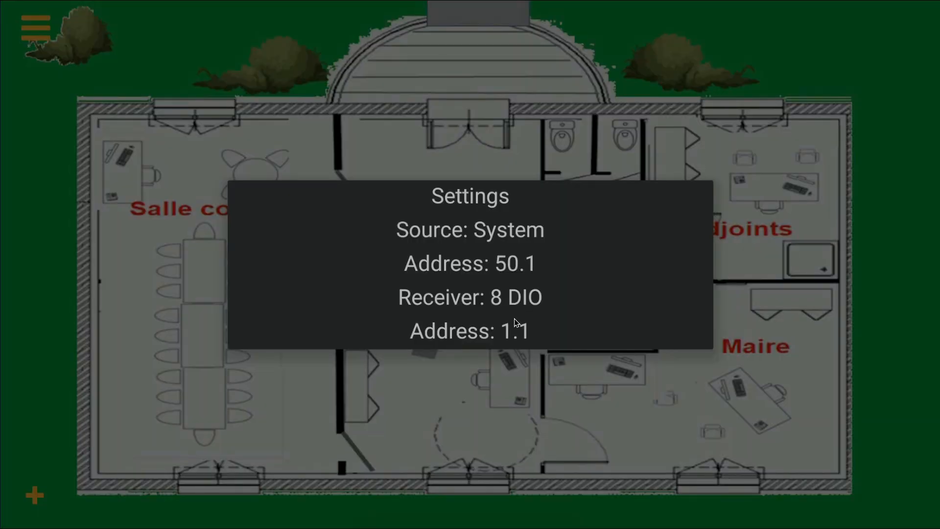
pyautogui.click(685, 406)
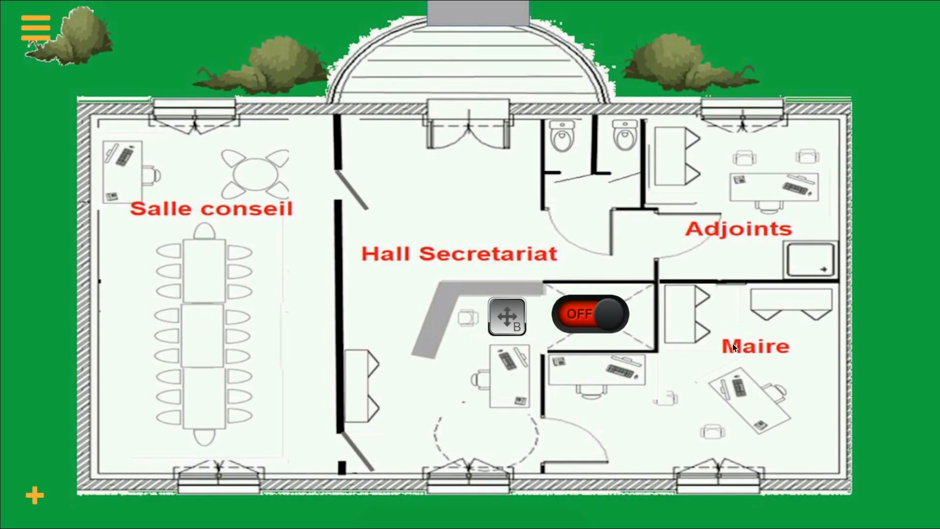
# Step: Link the OFF switch to the System device at register 50, bit 1
pyautogui.click(587, 315)
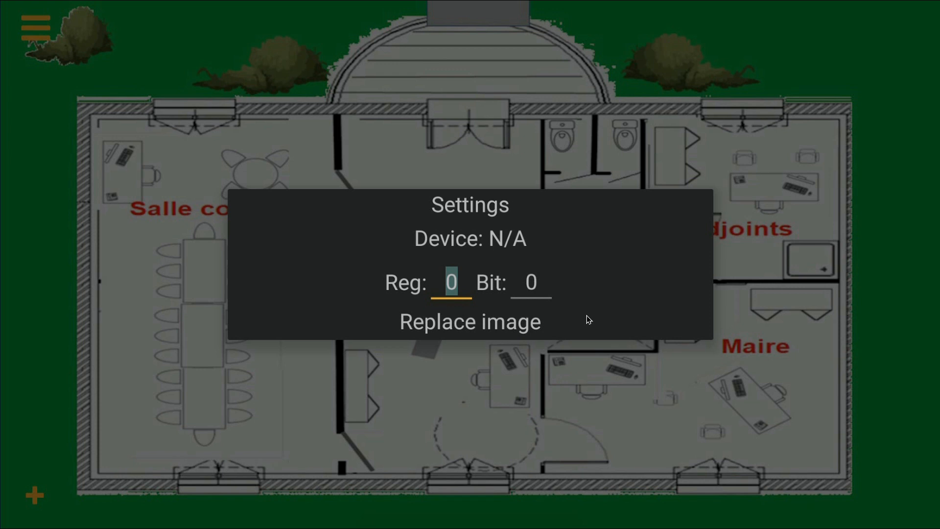
pyautogui.click(479, 240)
pyautogui.click(474, 237)
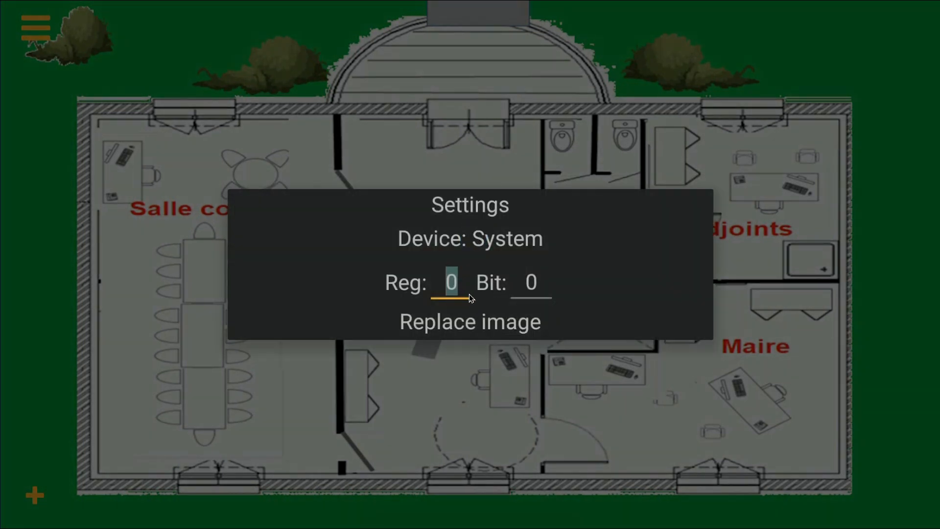
pyautogui.write('50')
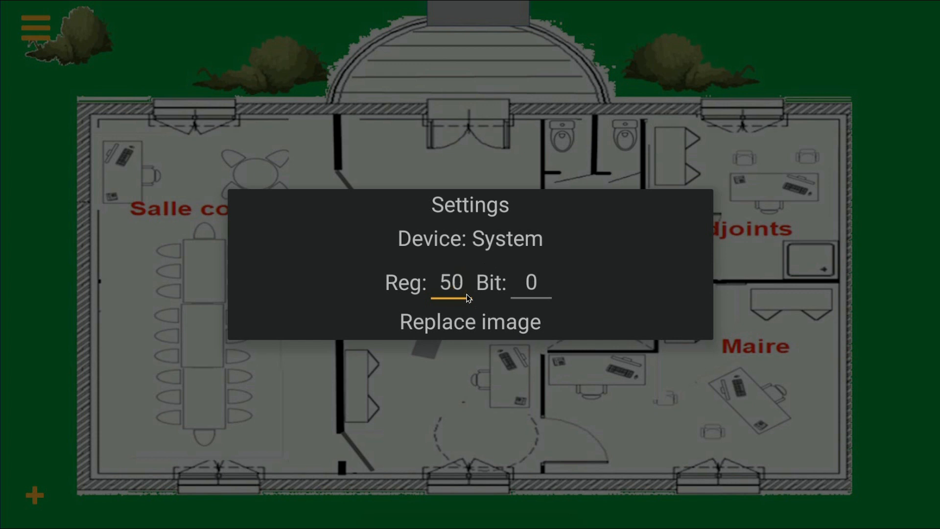
pyautogui.click(535, 290)
pyautogui.write('1')
pyautogui.click(588, 418)
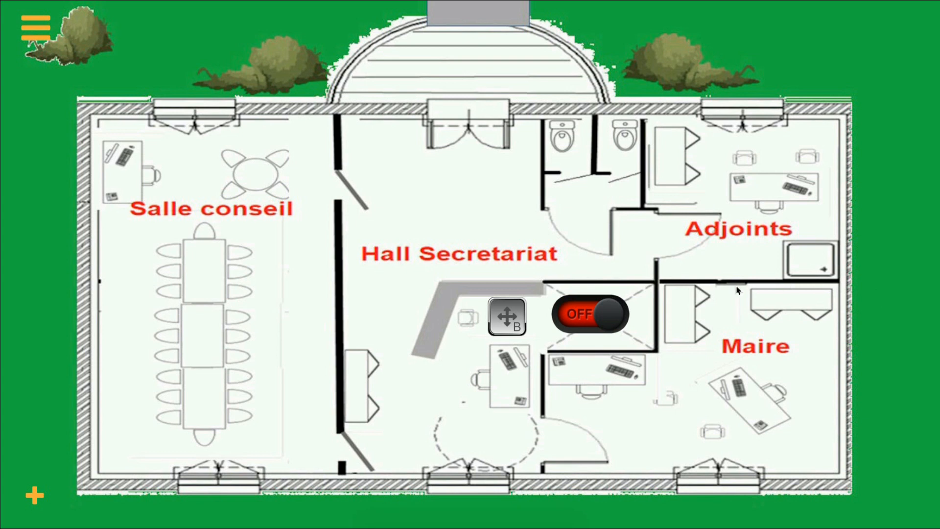
# Step: Add the register transfer component without the B mark just above the Hall Secretariat label
pyautogui.click(37, 492)
pyautogui.moveTo(96, 479); pyautogui.dragTo(399, 223)
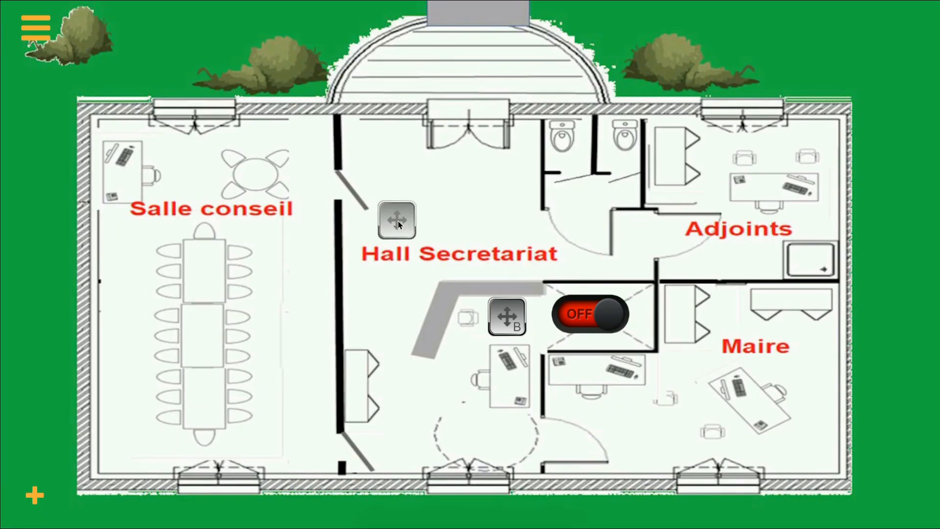
pyautogui.click(791, 318)
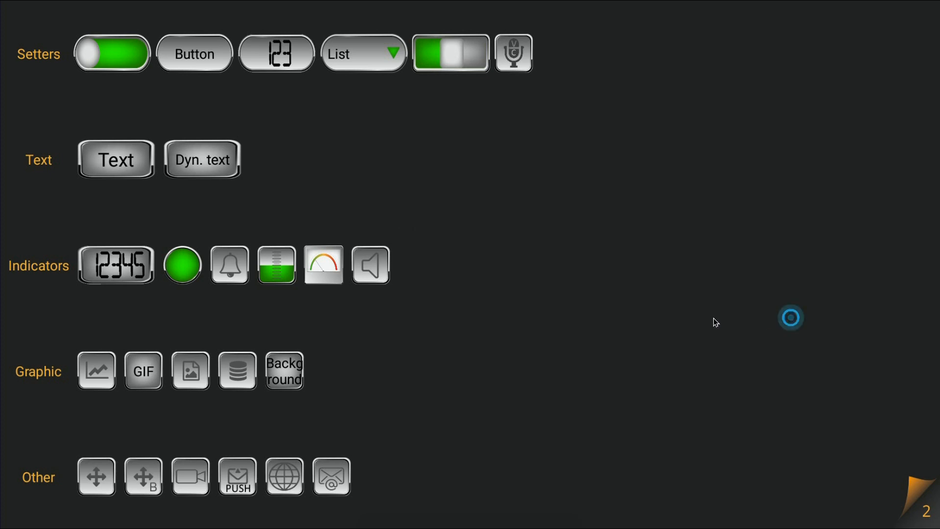
# Step: Configure the register transfer from Modbus/radio holding register 31019 to System register 31
pyautogui.click(394, 220)
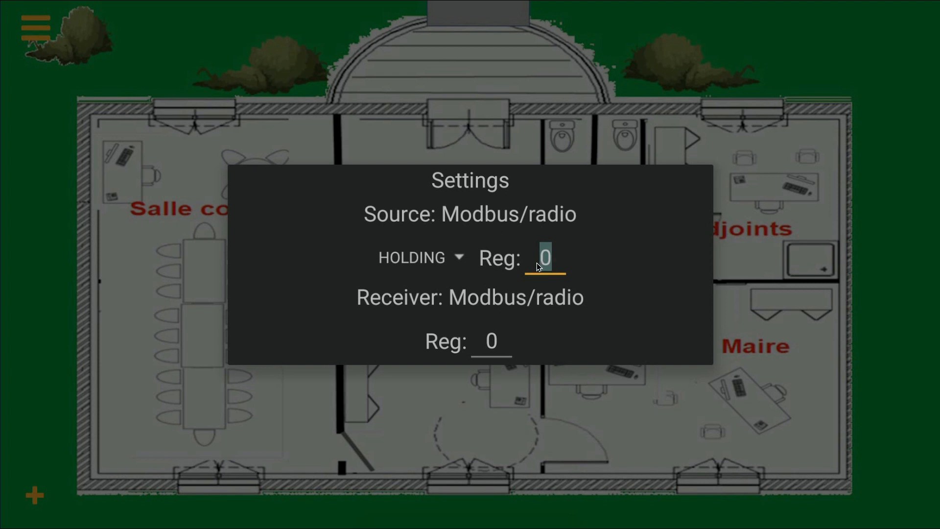
pyautogui.write('31019')
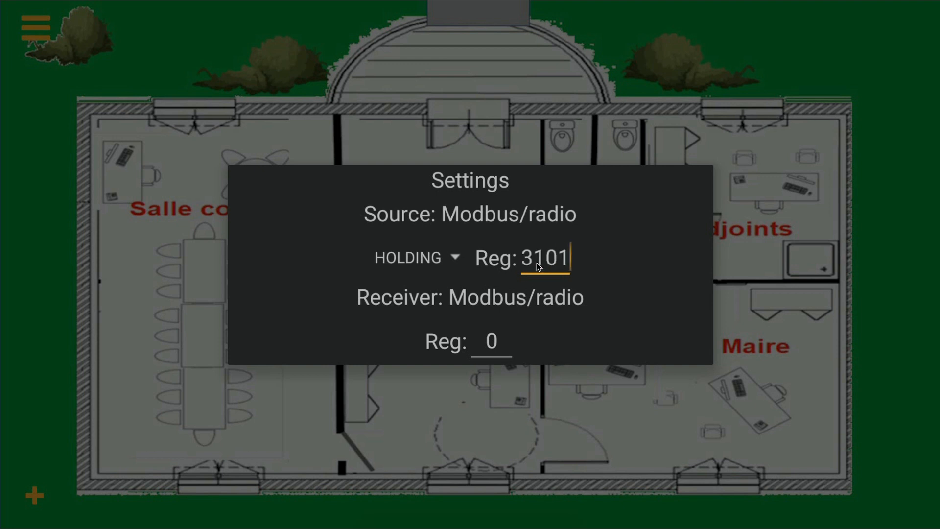
pyautogui.click(482, 298)
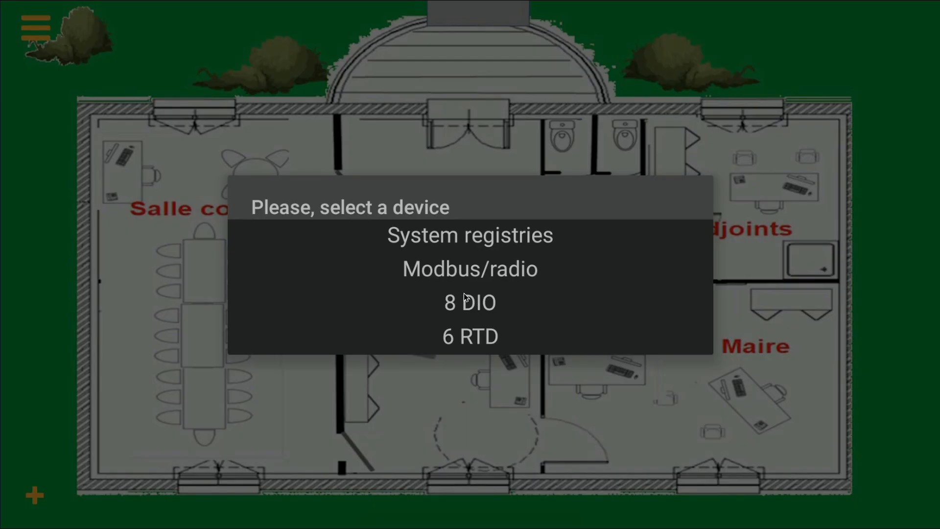
pyautogui.click(490, 235)
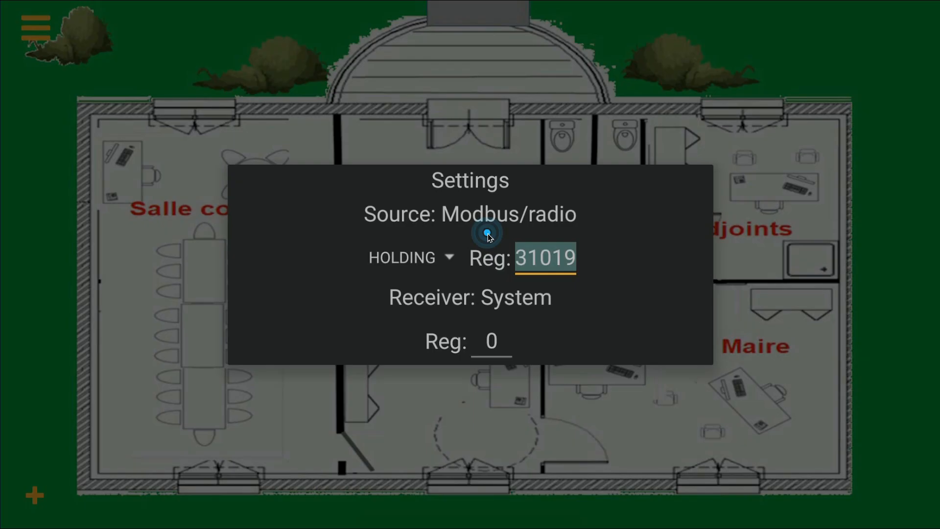
pyautogui.click(497, 344)
pyautogui.write('31')
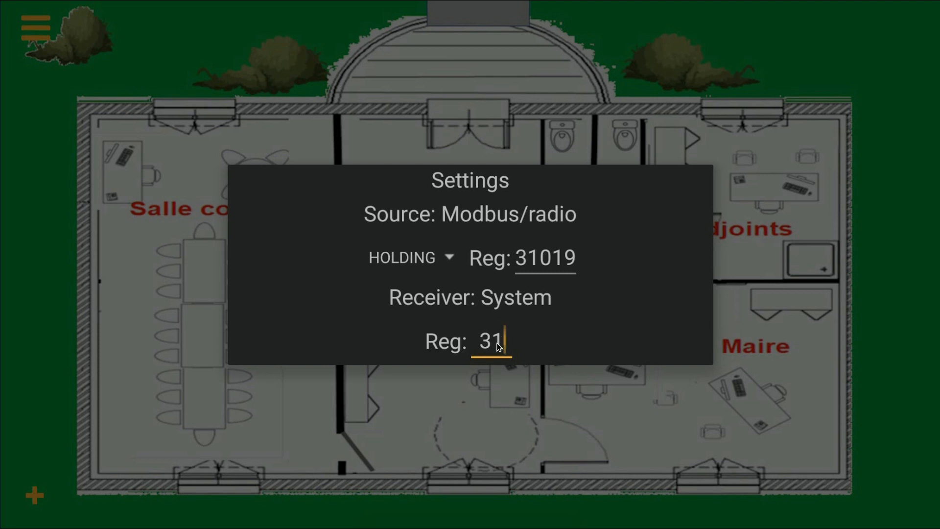
pyautogui.click(617, 430)
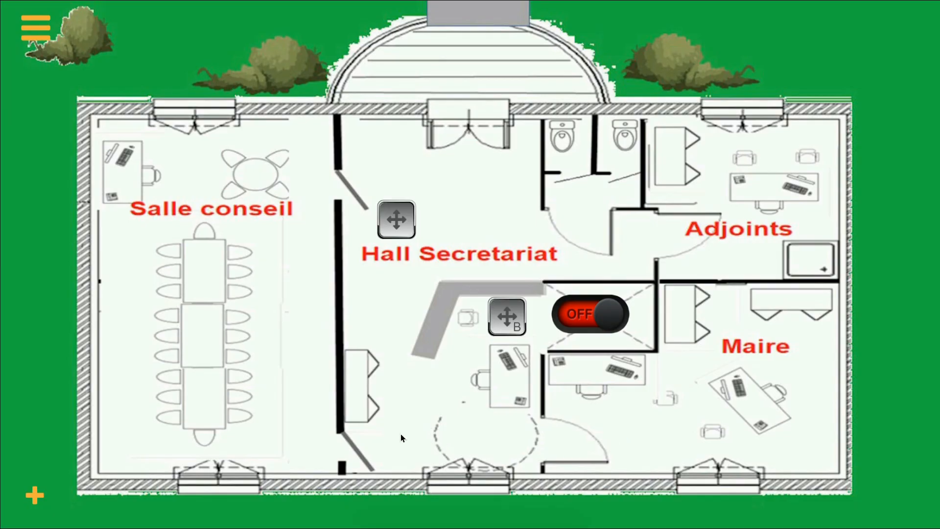
# Step: Add a numeric display indicator to the hall, just below the entrance doors
pyautogui.click(34, 495)
pyautogui.moveTo(92, 253); pyautogui.dragTo(452, 179)
pyautogui.moveTo(788, 283); pyautogui.dragTo(236, 252)
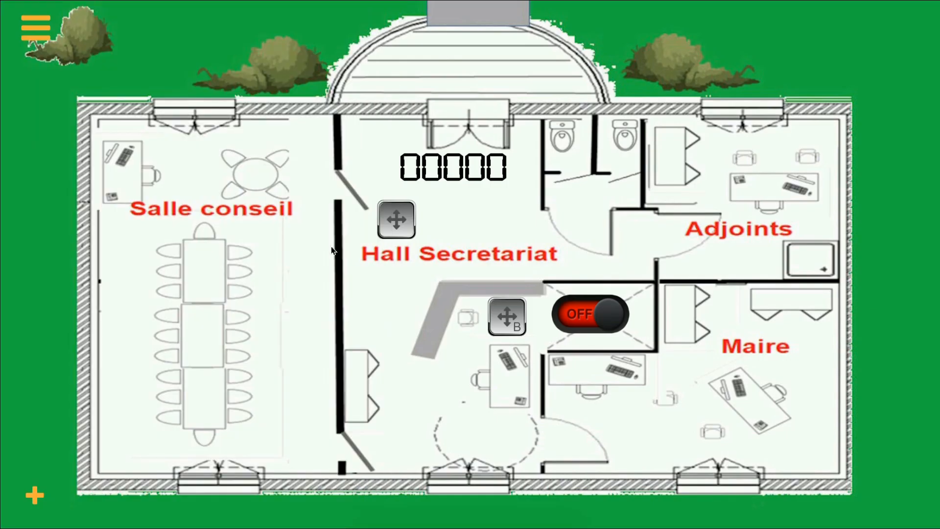
# Step: Set the numeric display to 3 digits with 1 symbol after the comma
pyautogui.click(453, 170)
pyautogui.click(462, 231)
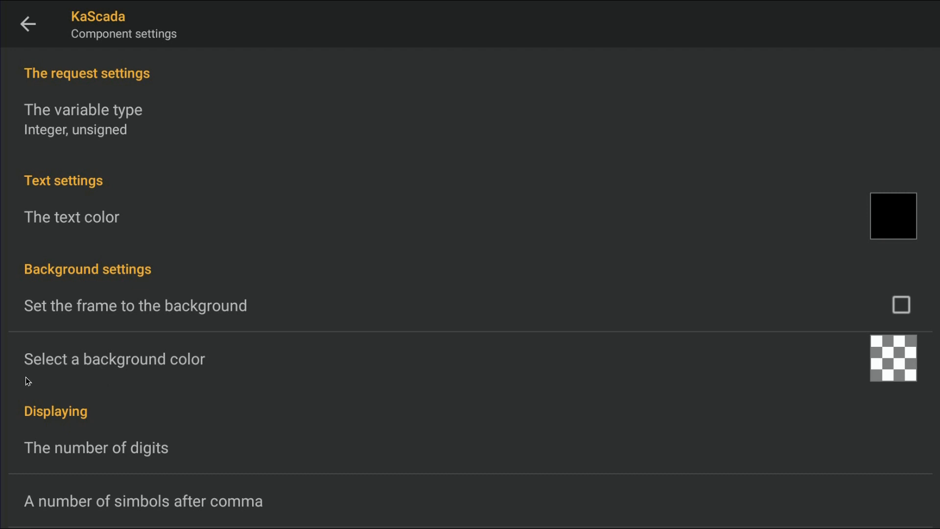
pyautogui.click(79, 448)
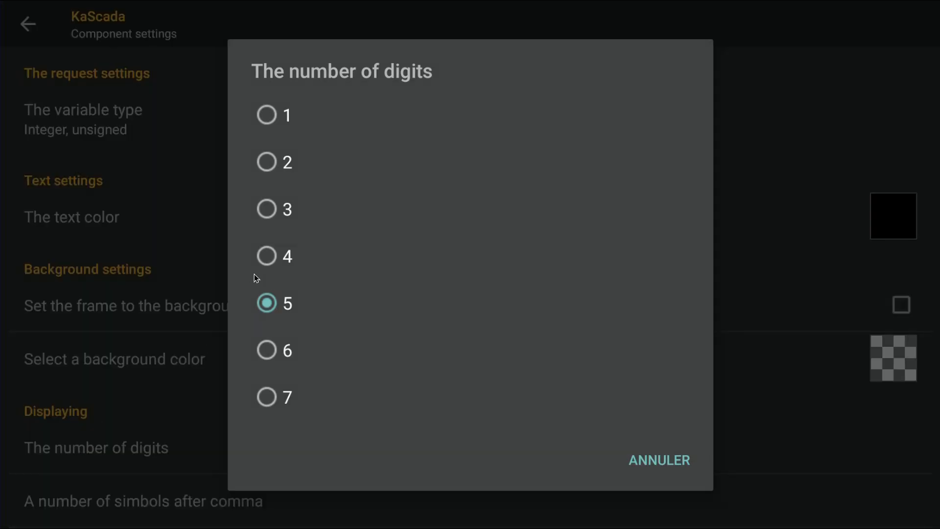
pyautogui.click(267, 209)
pyautogui.click(99, 501)
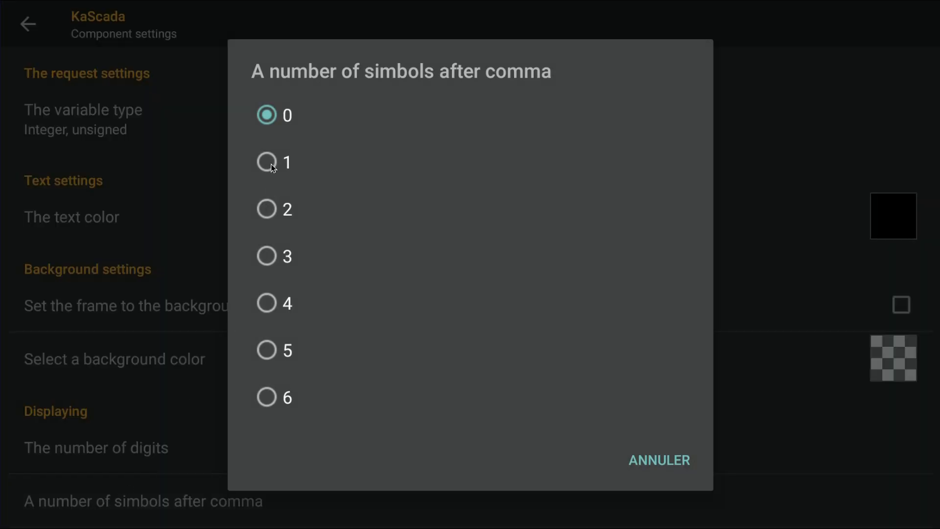
pyautogui.click(266, 162)
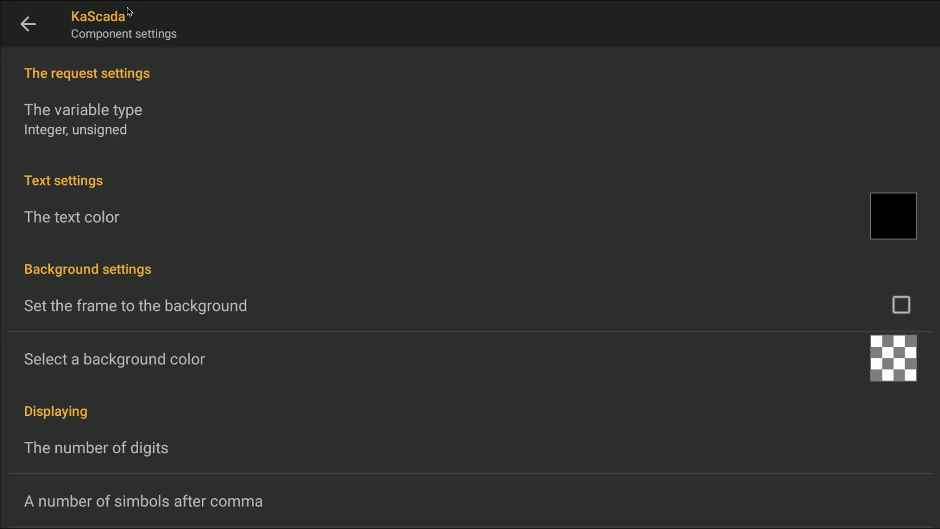
pyautogui.click(28, 23)
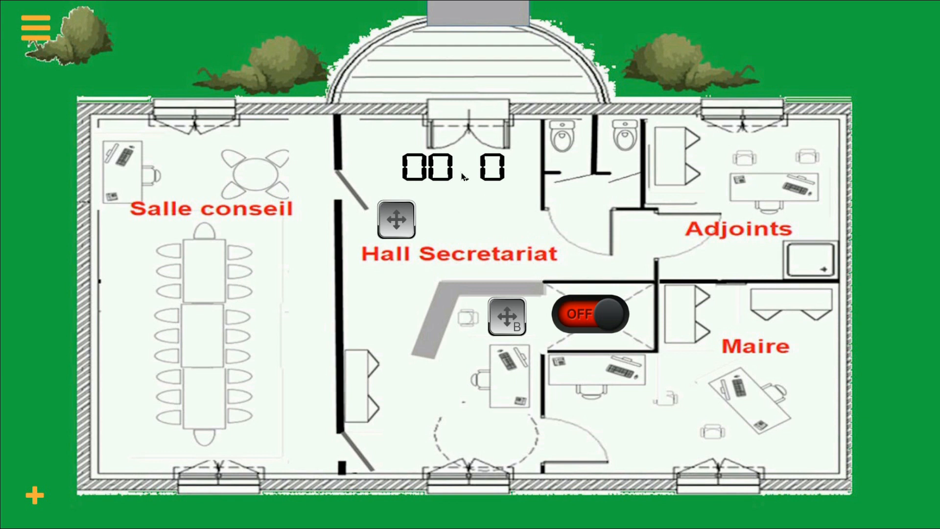
# Step: Shrink the numeric display so it sits above the register transfer component in the hall
pyautogui.click(447, 170)
pyautogui.click(446, 170)
pyautogui.moveTo(447, 170); pyautogui.dragTo(447, 170)
pyautogui.moveTo(533, 141); pyautogui.dragTo(482, 163)
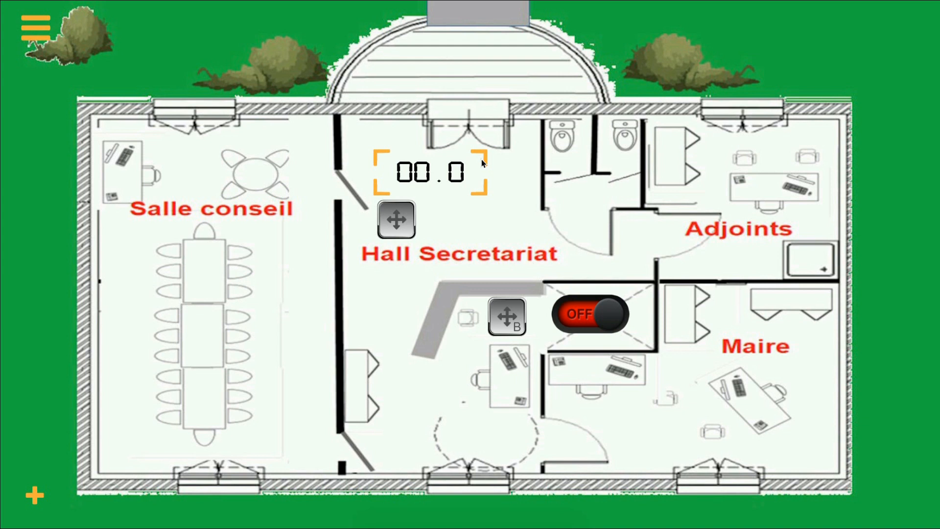
pyautogui.click(507, 226)
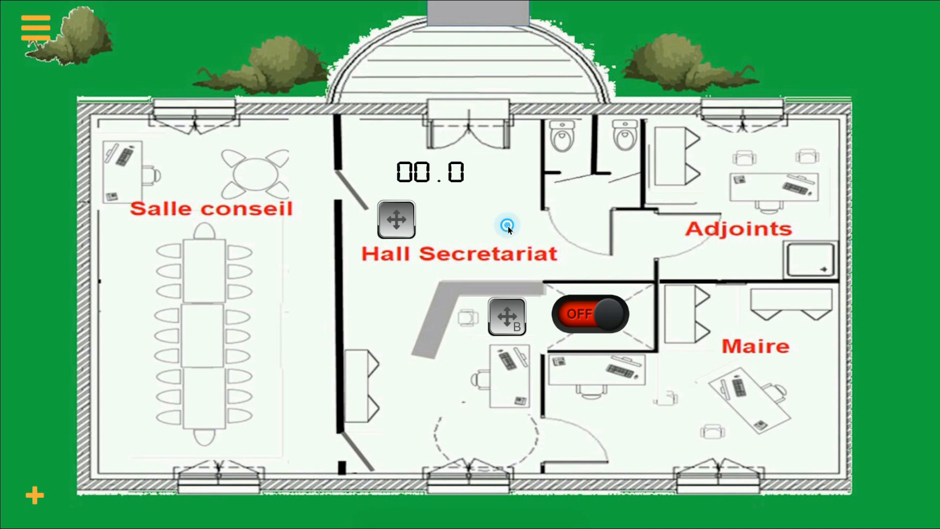
# Step: Add a text component to the hall beside the register transfer component, above the Hall Secretariat label
pyautogui.click(33, 494)
pyautogui.moveTo(113, 162); pyautogui.dragTo(491, 214)
pyautogui.click(746, 269)
# Step: Set the color of the hall's new text component to black
pyautogui.click(479, 205)
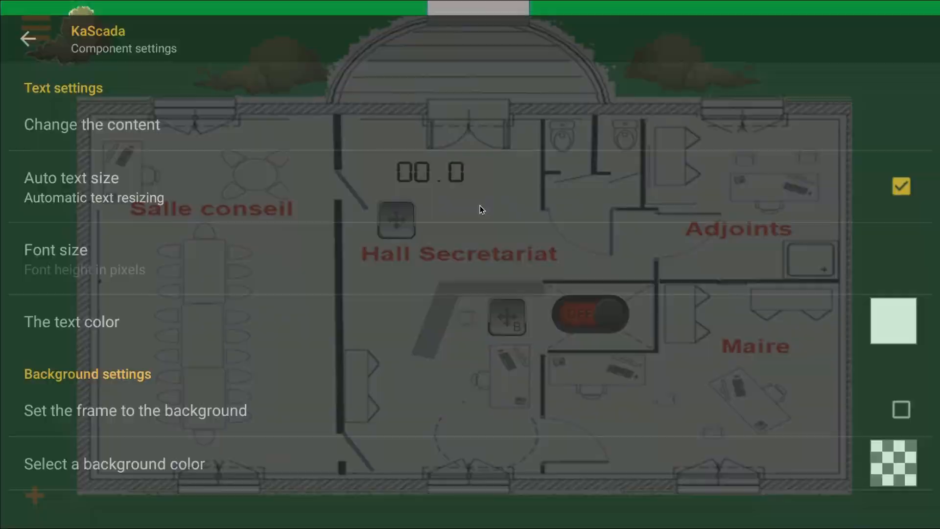
pyautogui.click(885, 300)
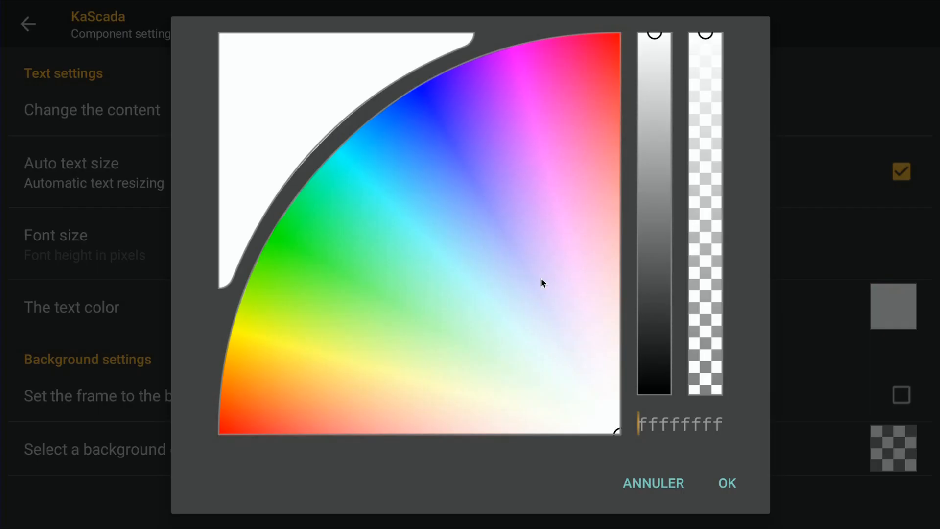
pyautogui.moveTo(651, 75); pyautogui.dragTo(639, 433)
pyautogui.click(725, 477)
# Step: Replace the content of the hall's text component with "°C"
pyautogui.click(130, 102)
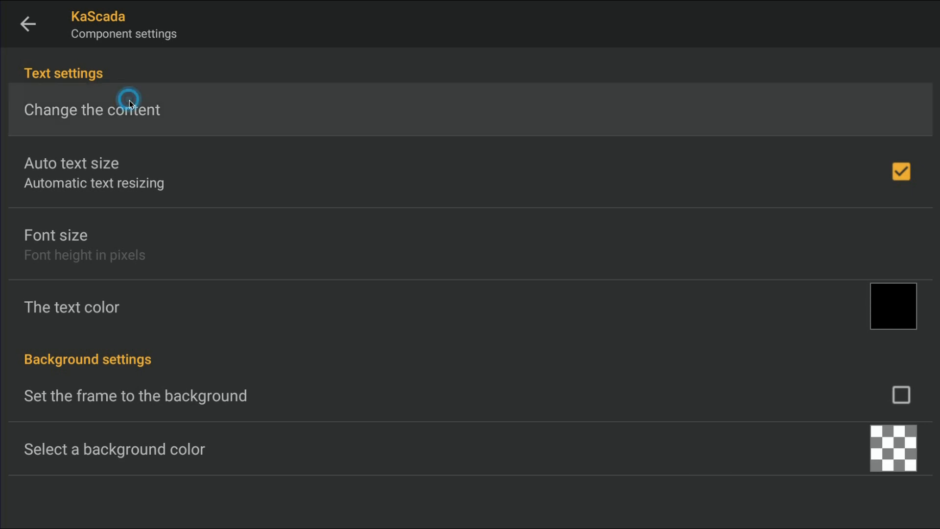
pyautogui.click(318, 247)
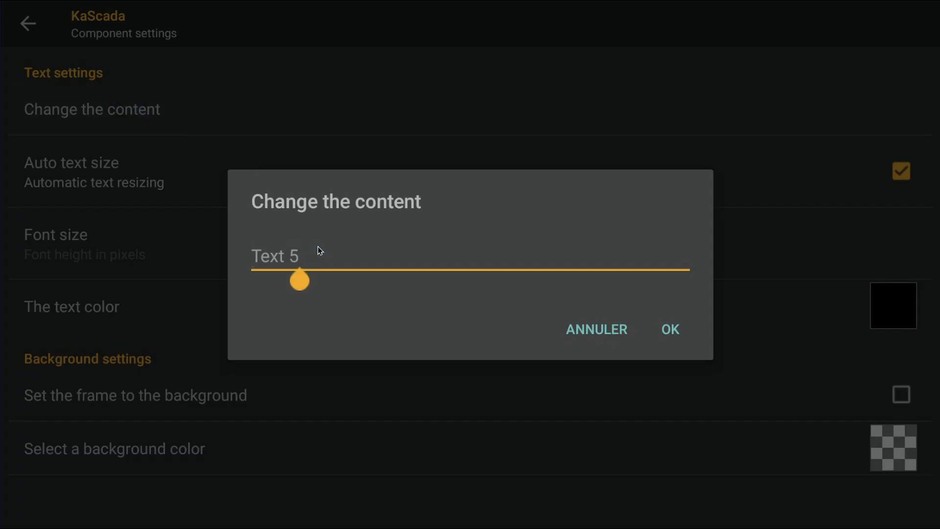
pyautogui.press('BackSpace')
pyautogui.press('BackSpace')
pyautogui.press('BackSpace')
pyautogui.press('BackSpace')
pyautogui.press('BackSpace')
pyautogui.press('BackSpace')
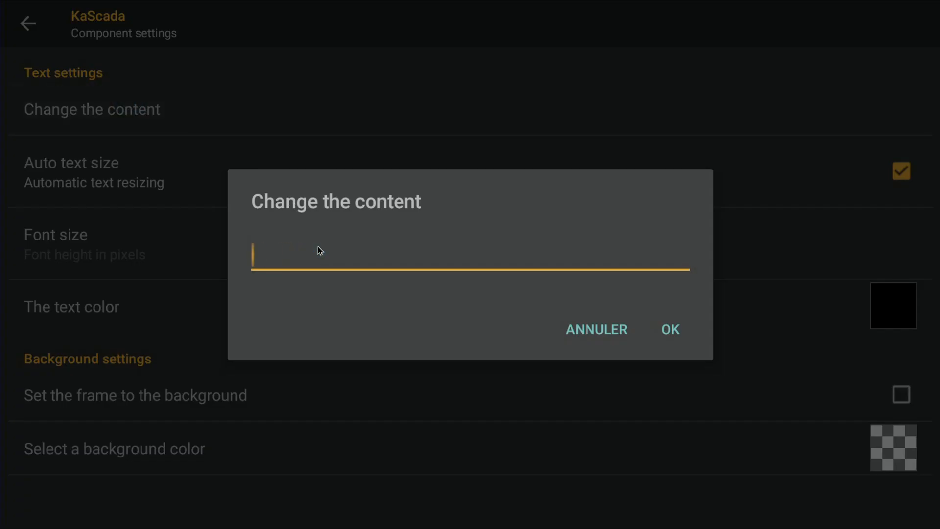
pyautogui.write('°C')
pyautogui.click(669, 329)
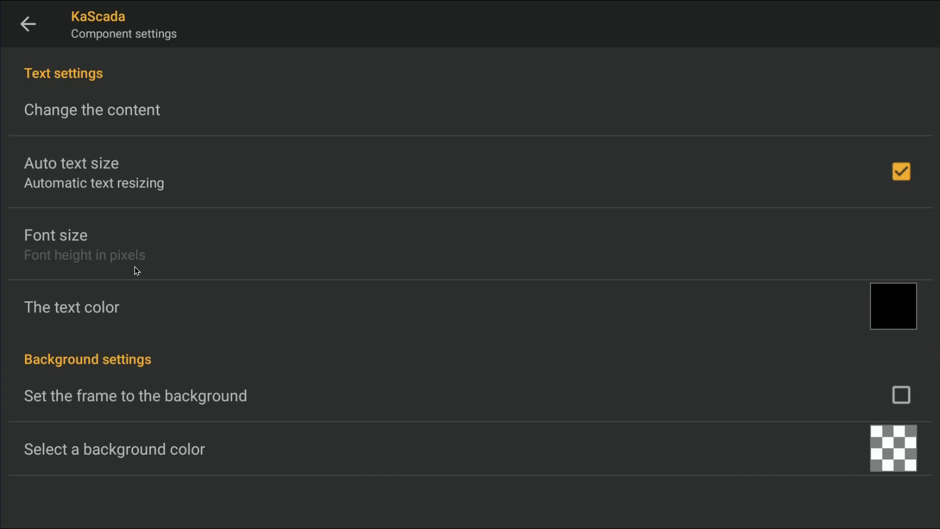
# Step: Disable automatic text sizing for the °C text and set its font size to 70 pixels
pyautogui.click(378, 173)
pyautogui.click(122, 243)
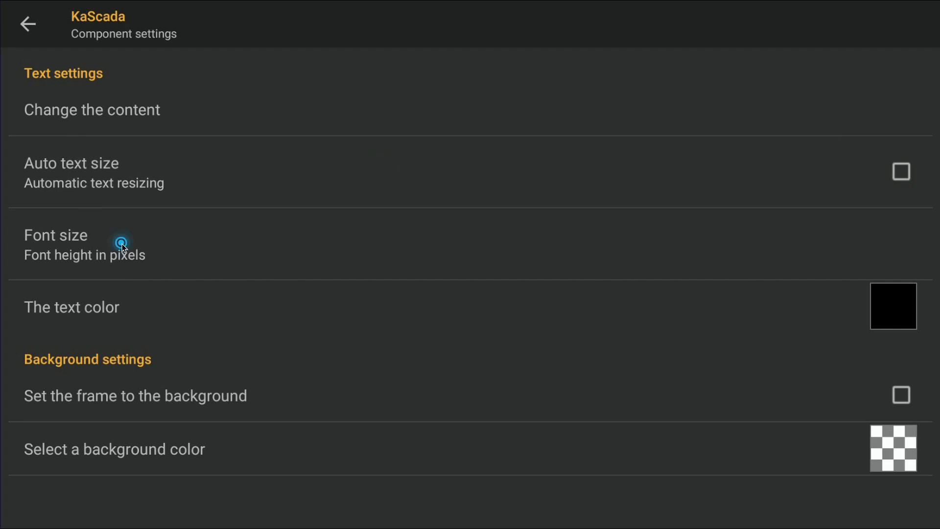
pyautogui.click(286, 254)
pyautogui.press('BackSpace')
pyautogui.press('BackSpace')
pyautogui.write('70')
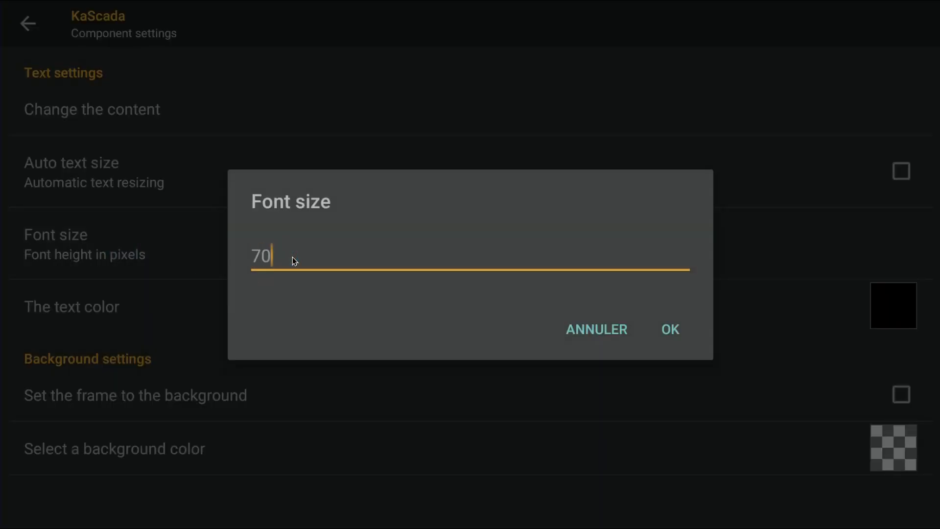
pyautogui.click(665, 335)
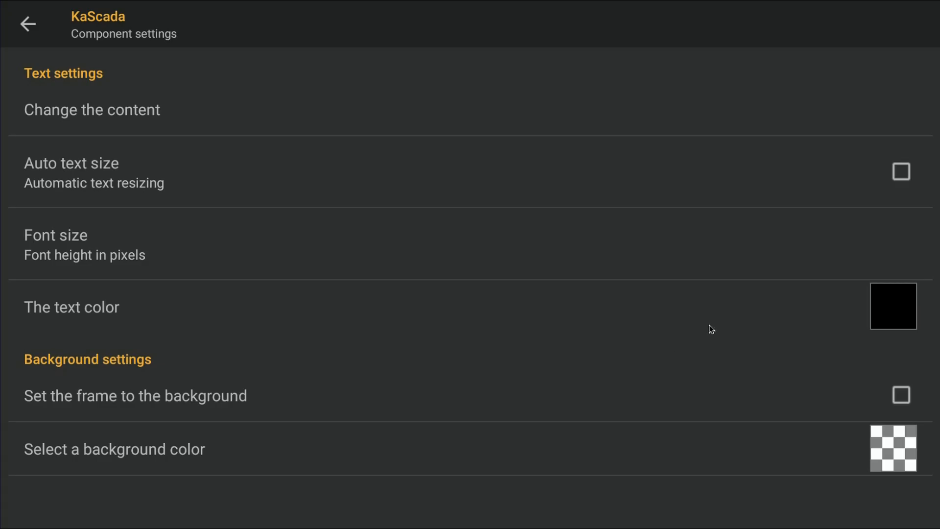
# Step: Place the °C text directly after the hall's numeric display and nudge the display up against it
pyautogui.click(30, 25)
pyautogui.moveTo(482, 207); pyautogui.dragTo(496, 171)
pyautogui.moveTo(400, 170); pyautogui.dragTo(409, 171)
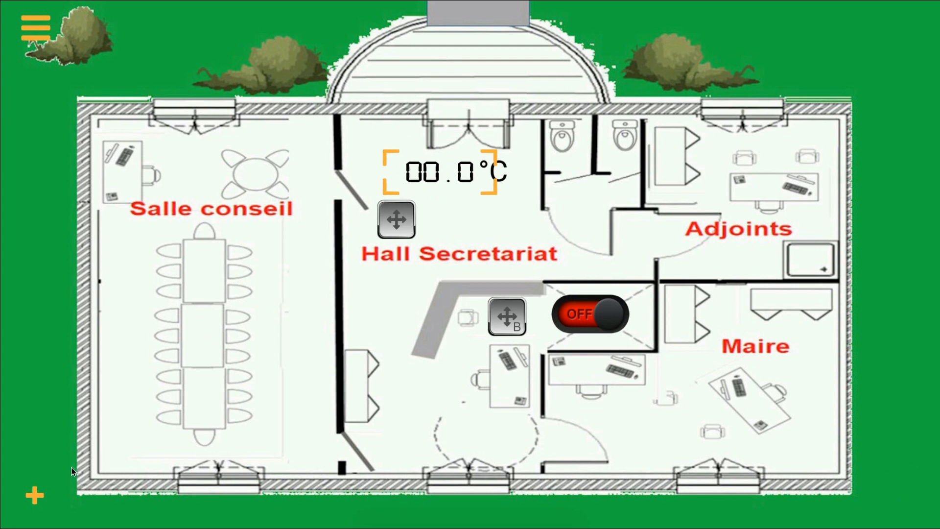
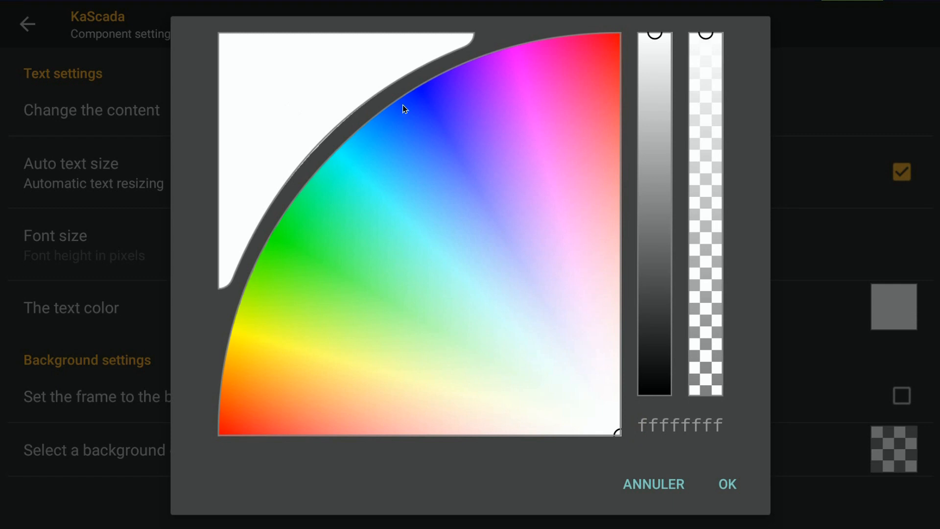
# Step: Color the boiler screen's new text yellow and give it a fixed font size of 32 pixels instead of automatic sizing
pyautogui.moveTo(236, 311); pyautogui.dragTo(234, 332)
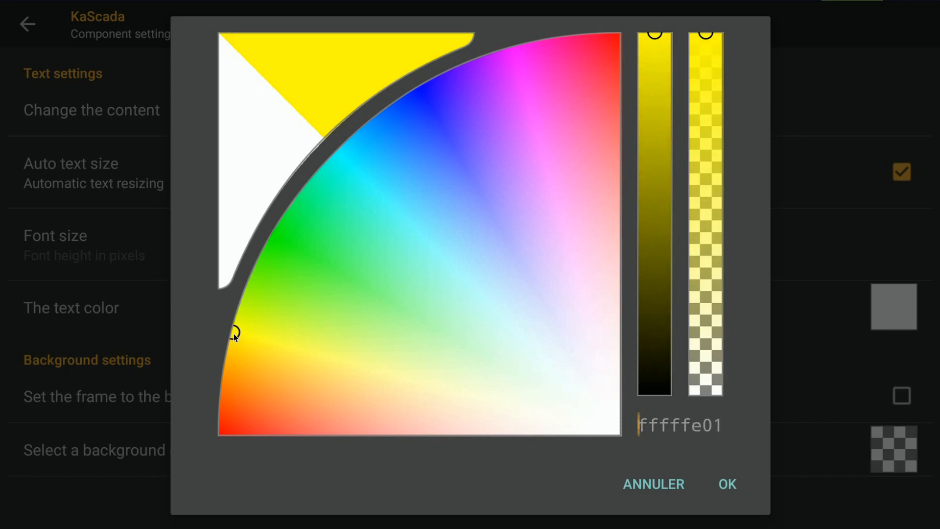
pyautogui.click(728, 483)
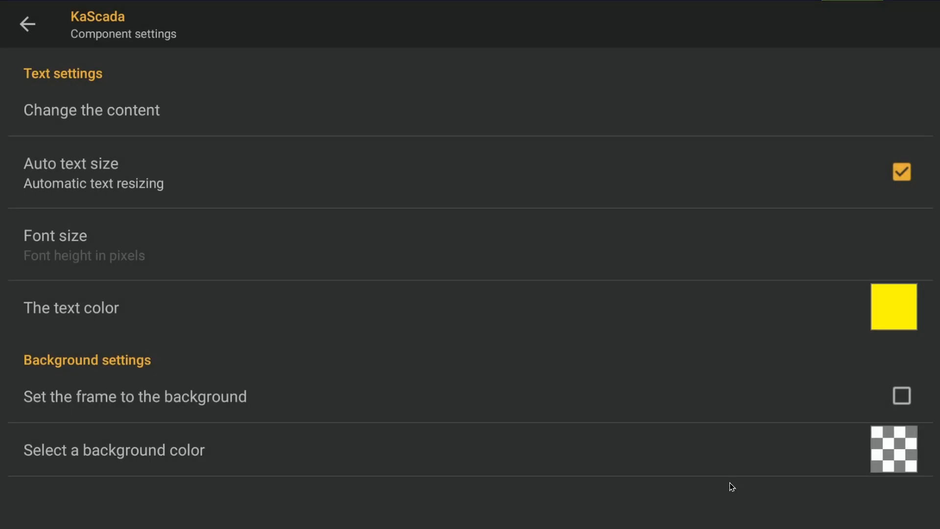
pyautogui.click(160, 172)
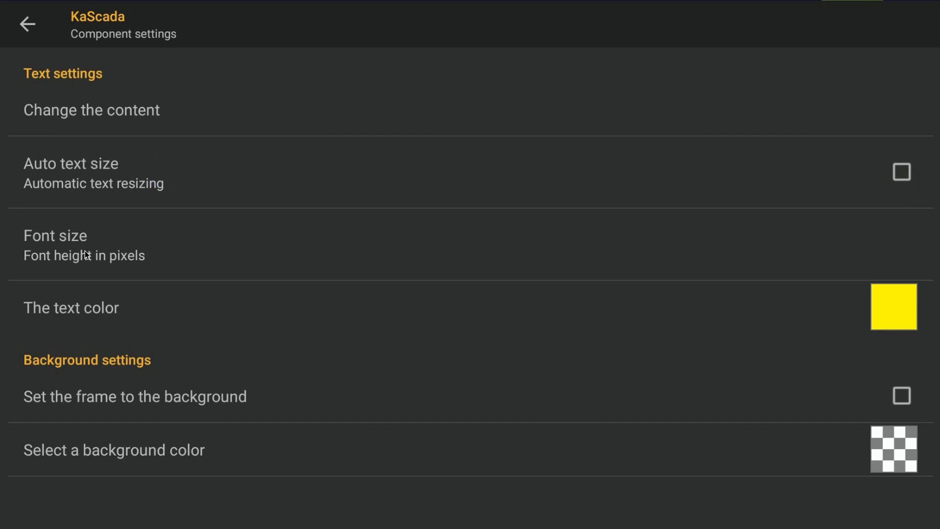
pyautogui.click(84, 252)
pyautogui.click(282, 264)
pyautogui.press('BackSpace')
pyautogui.press('BackSpace')
pyautogui.write('32')
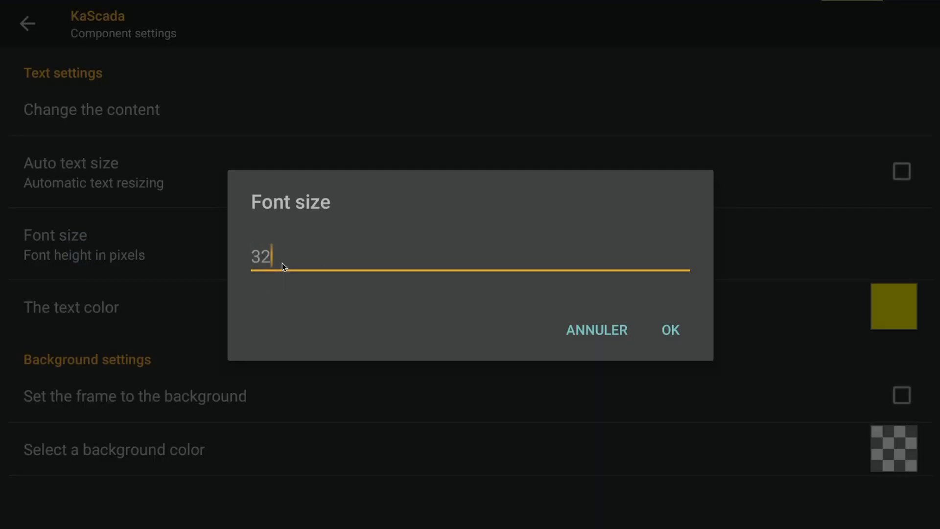
pyautogui.click(669, 330)
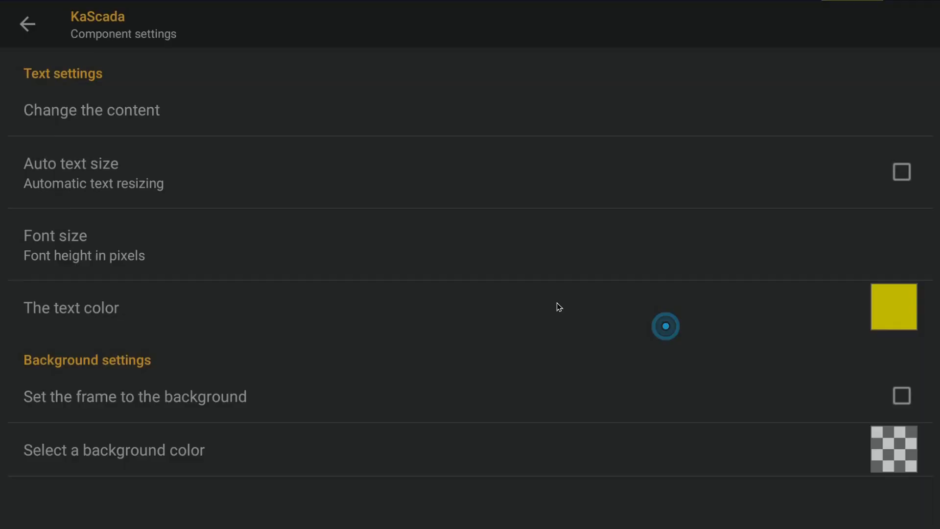
# Step: Change the content of the yellow text to "Température intérieure"
pyautogui.click(126, 110)
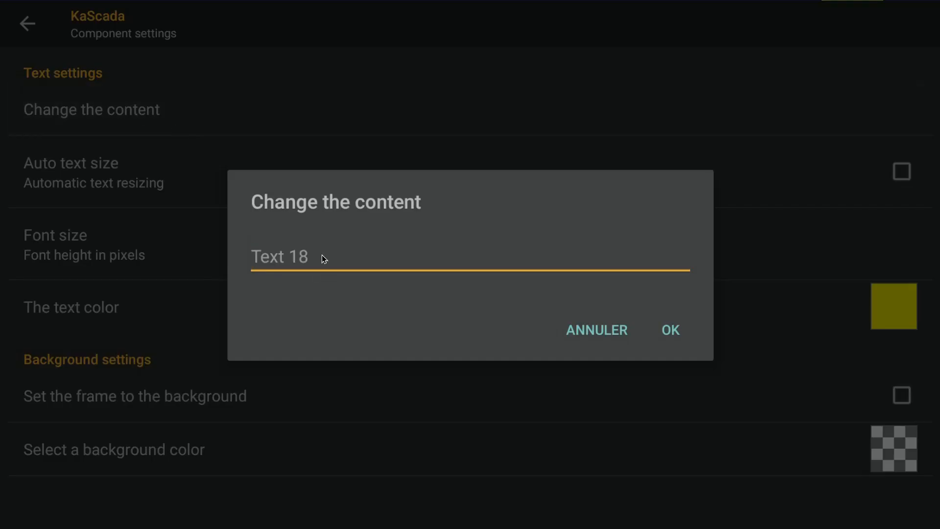
pyautogui.click(322, 256)
pyautogui.press('BackSpace')
pyautogui.press('BackSpace')
pyautogui.press('BackSpace')
pyautogui.press('BackSpace')
pyautogui.press('BackSpace')
pyautogui.press('BackSpace')
pyautogui.press('BackSpace')
pyautogui.write('Température i')
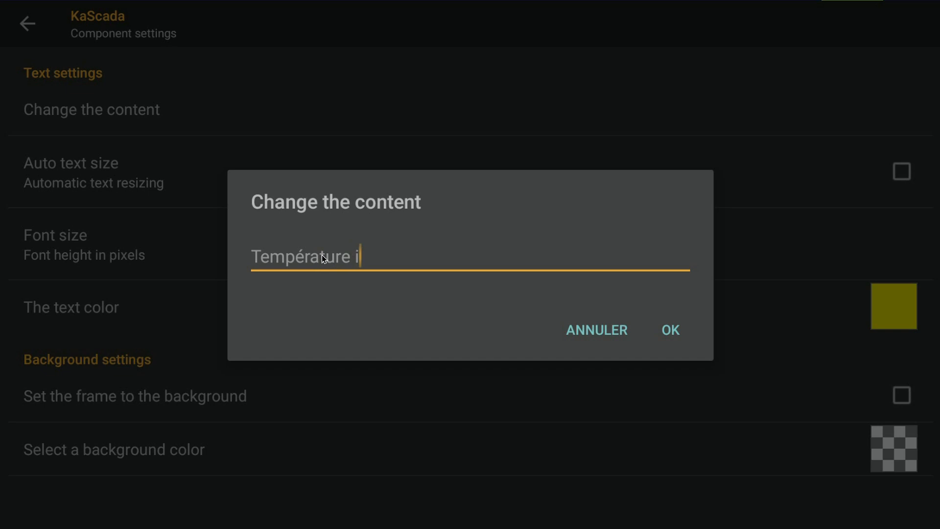
pyautogui.write('ntérieure')
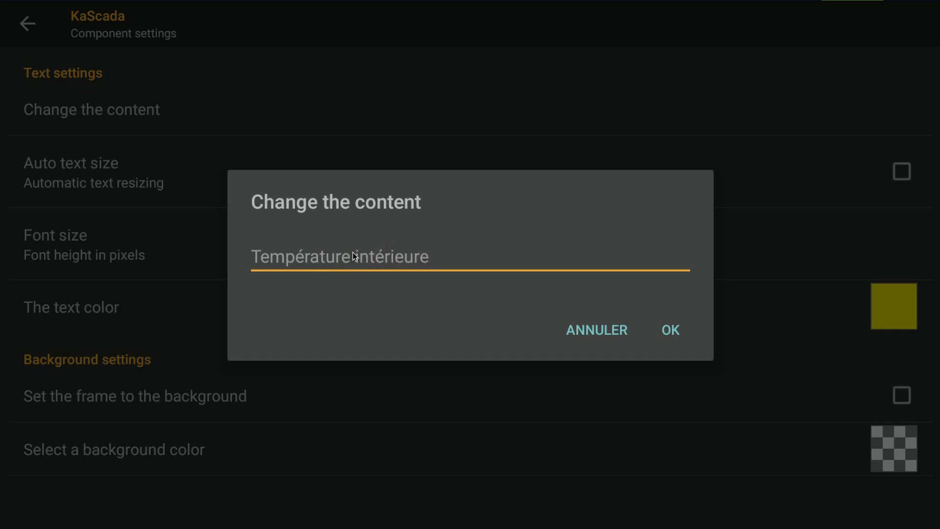
pyautogui.click(670, 329)
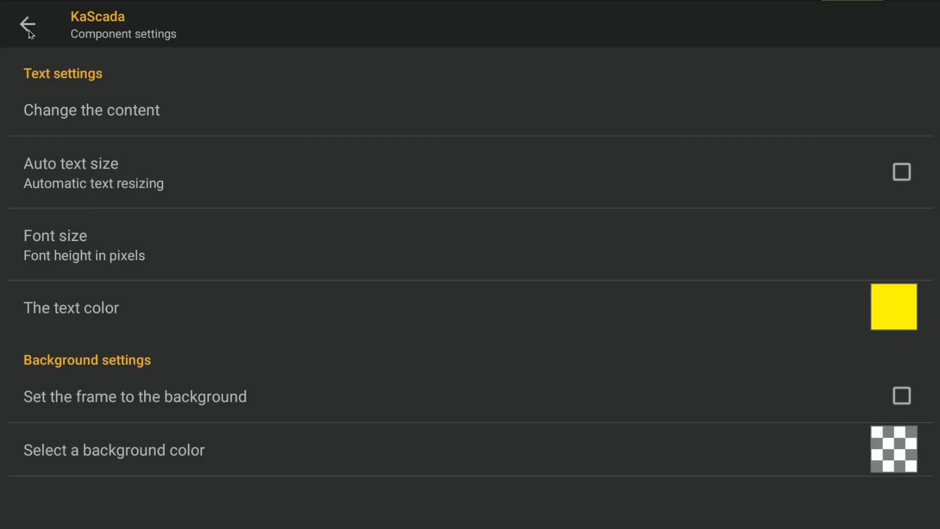
# Step: Widen the frame of the "Température intérieure" label so its text fits on one line
pyautogui.click(24, 23)
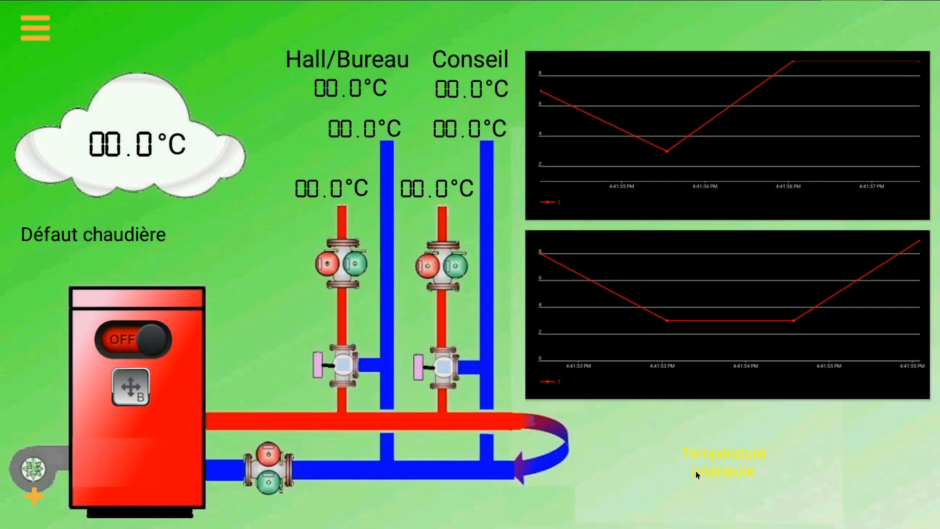
pyautogui.click(726, 462)
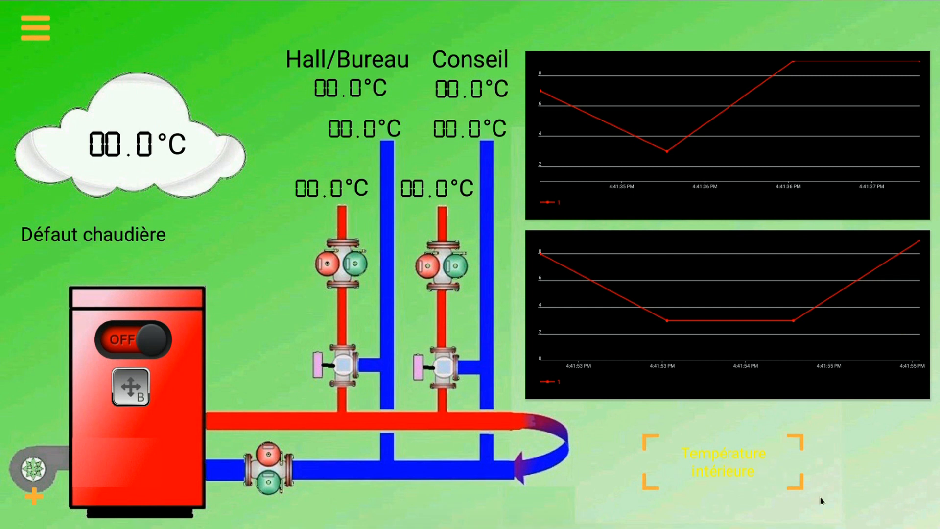
pyautogui.moveTo(804, 482); pyautogui.dragTo(826, 476)
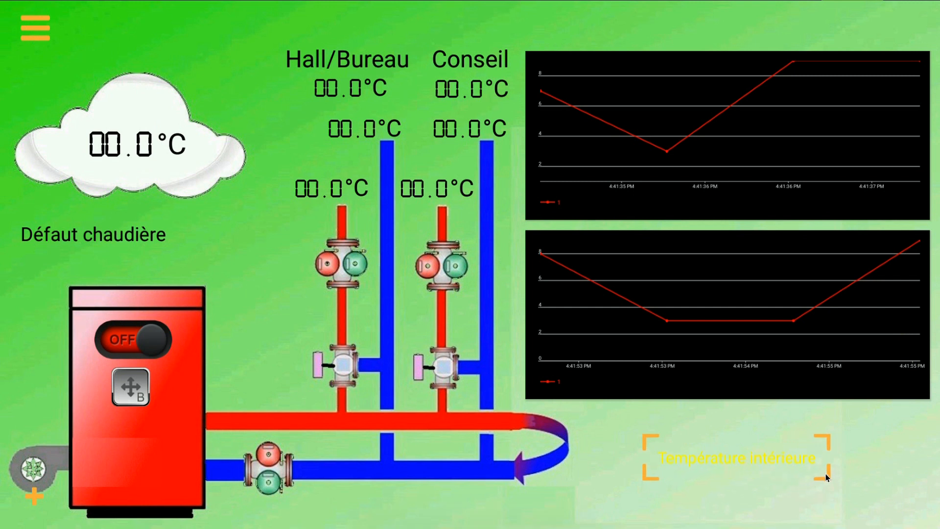
# Step: Duplicate the "Température intérieure" label and place the copy just below the original
pyautogui.moveTo(624, 423); pyautogui.dragTo(856, 504)
pyautogui.click(453, 514)
pyautogui.click(509, 515)
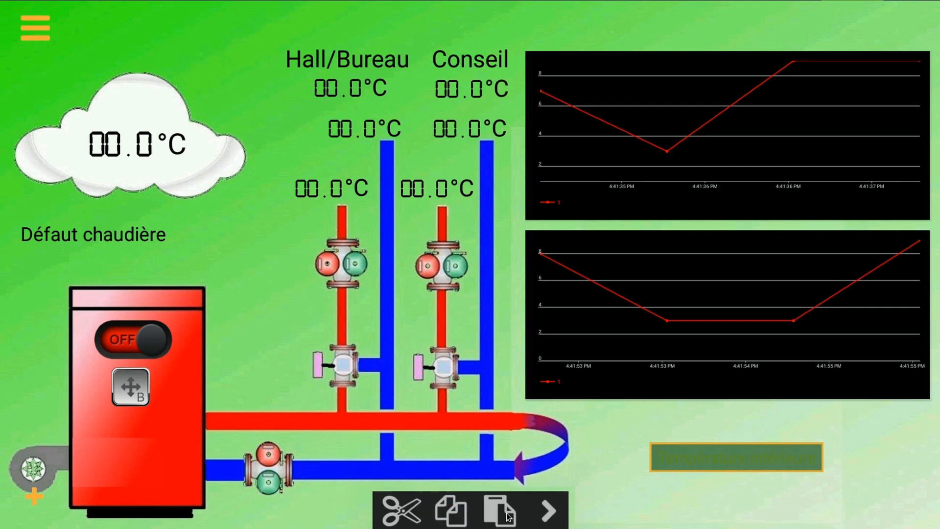
pyautogui.moveTo(735, 467); pyautogui.dragTo(742, 496)
pyautogui.click(614, 459)
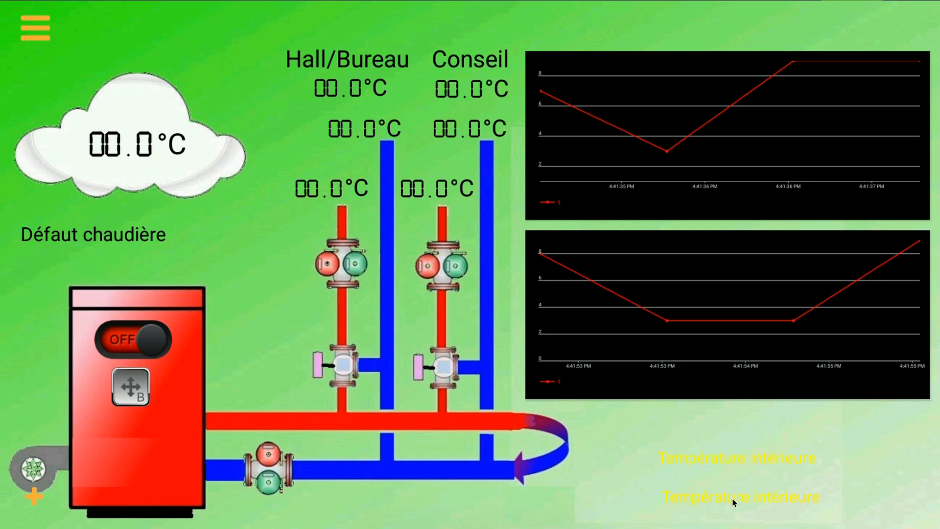
# Step: Change the content of the lower label copy to "Température extérieure"
pyautogui.doubleClick(733, 496)
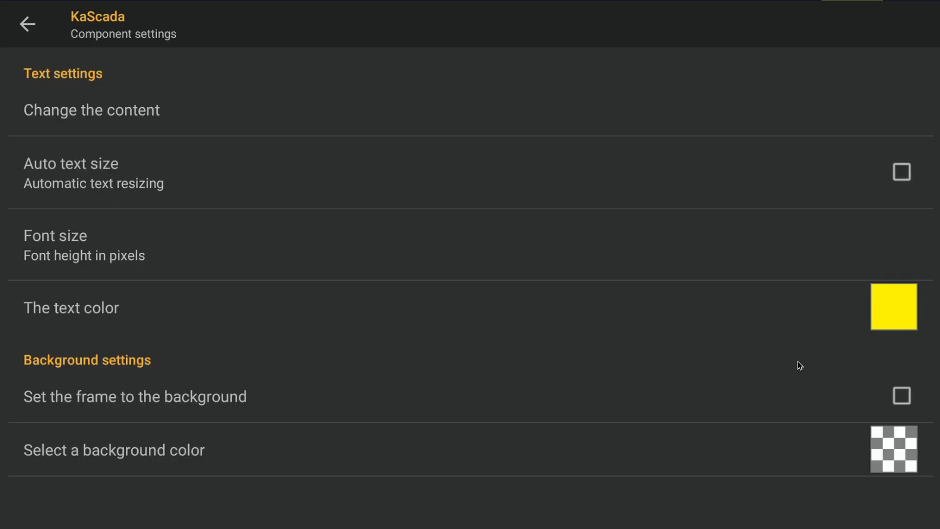
pyautogui.click(157, 112)
pyautogui.click(433, 254)
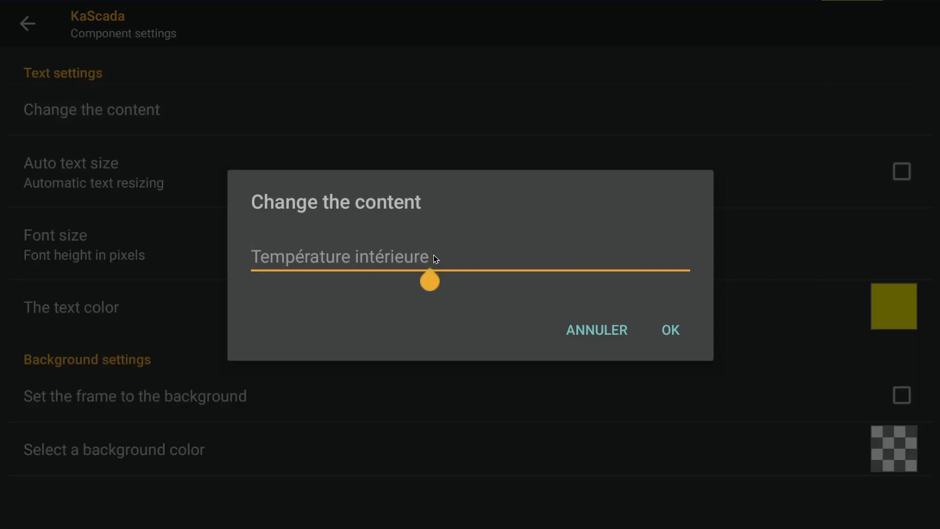
pyautogui.press('BackSpace')
pyautogui.press('BackSpace')
pyautogui.press('BackSpace')
pyautogui.press('BackSpace')
pyautogui.press('BackSpace')
pyautogui.press('BackSpace')
pyautogui.press('BackSpace')
pyautogui.press('BackSpace')
pyautogui.press('BackSpace')
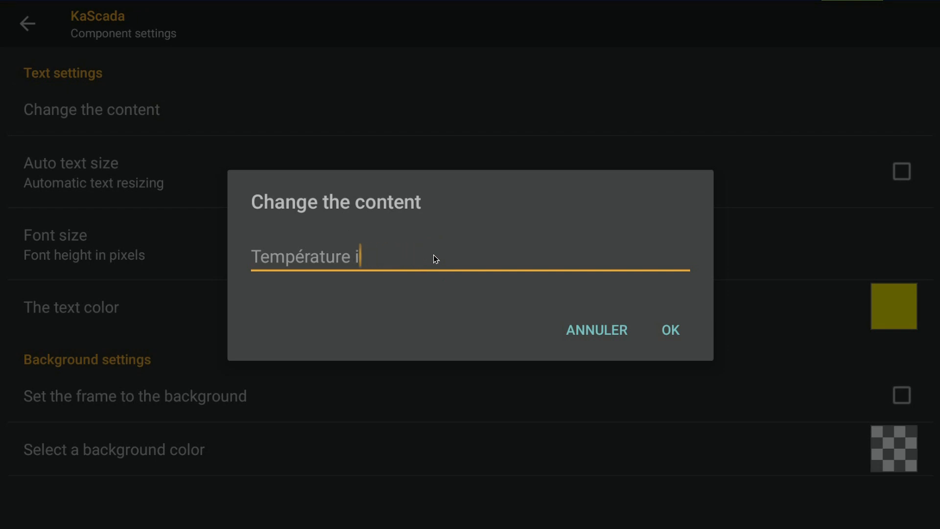
pyautogui.write('extérieure')
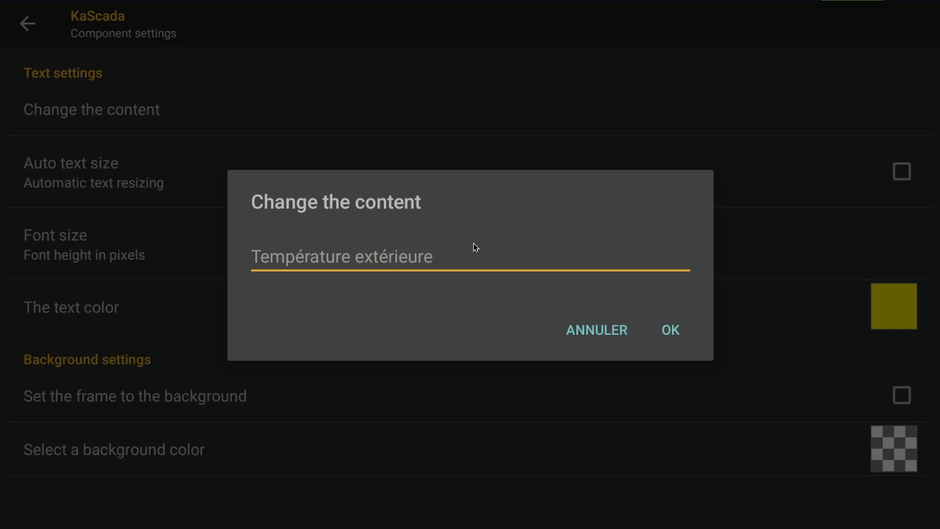
pyautogui.click(669, 329)
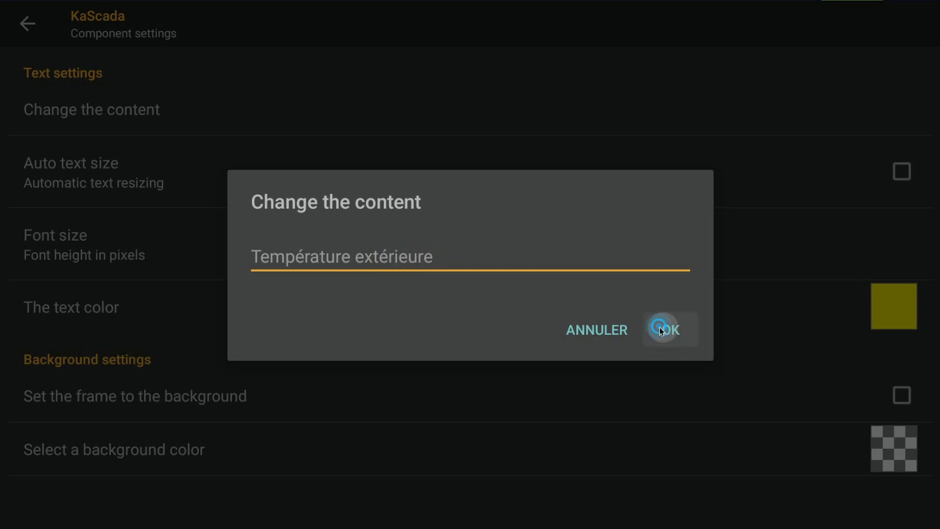
pyautogui.click(26, 25)
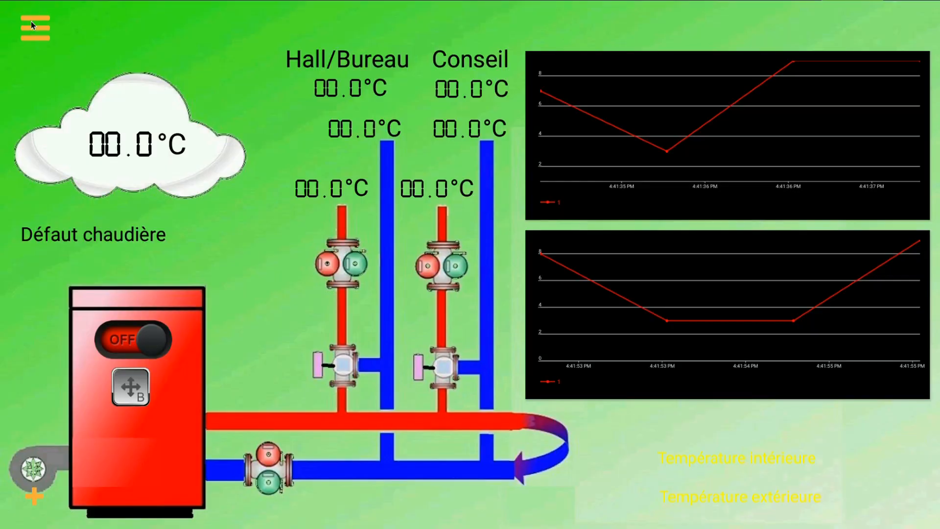
# Step: Move "Température intérieure" onto the bottom of the upper graph and "Température extérieure" onto the bottom of the lower graph
pyautogui.moveTo(729, 457); pyautogui.dragTo(714, 201)
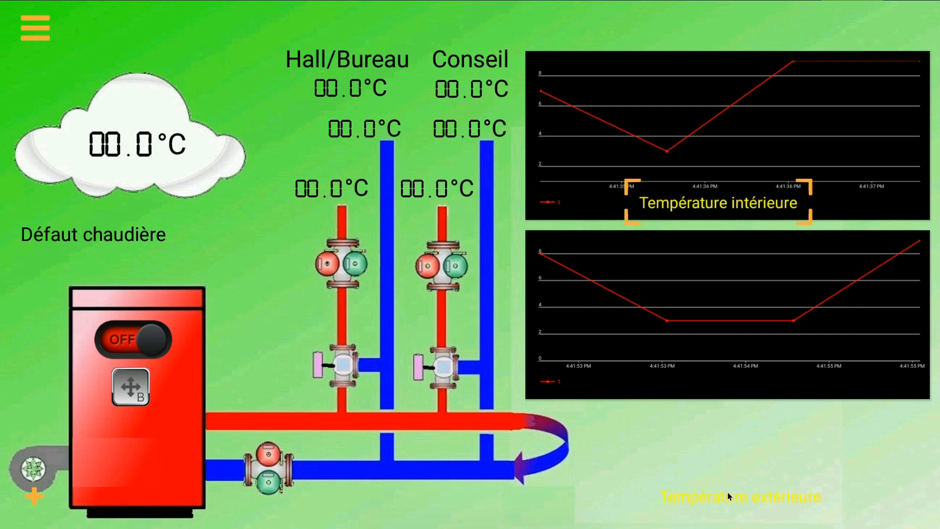
pyautogui.moveTo(727, 493); pyautogui.dragTo(715, 383)
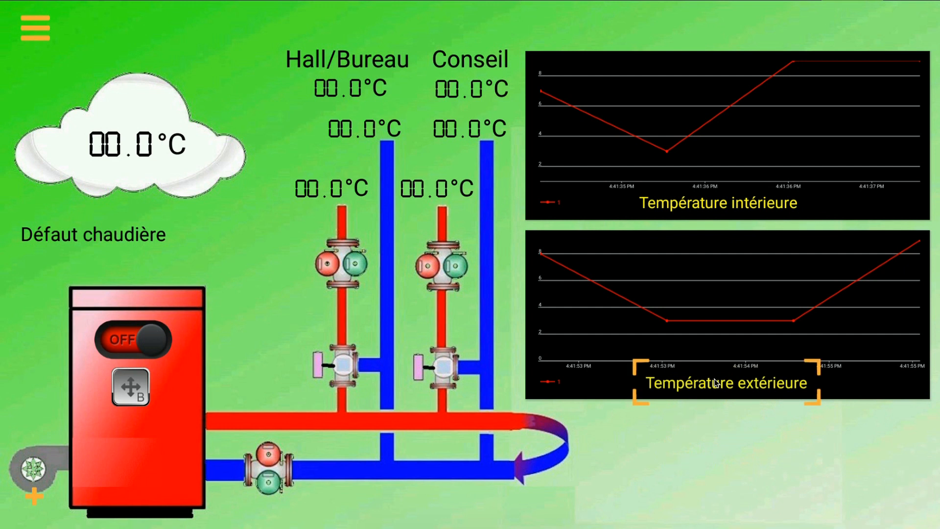
pyautogui.click(744, 459)
# Step: Set the number of lines on the upper graph, "Température intérieure", to 2
pyautogui.click(794, 131)
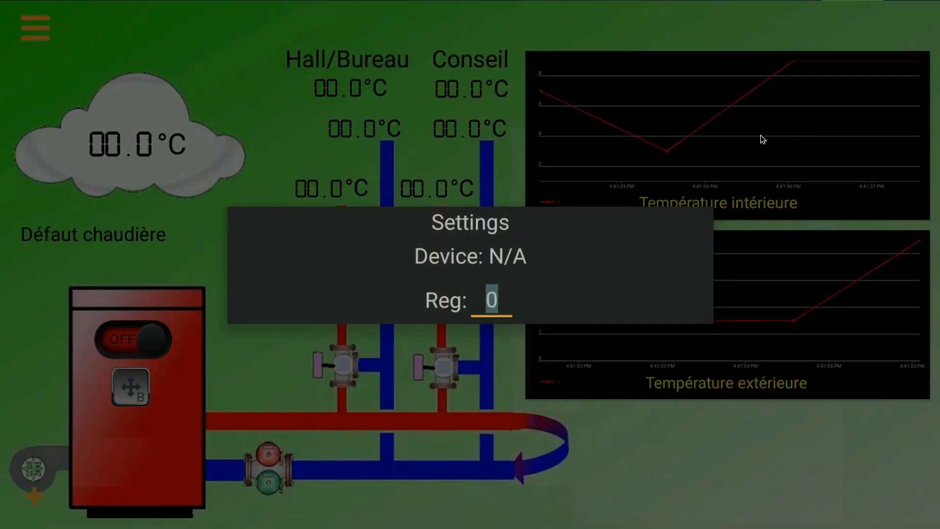
pyautogui.click(463, 222)
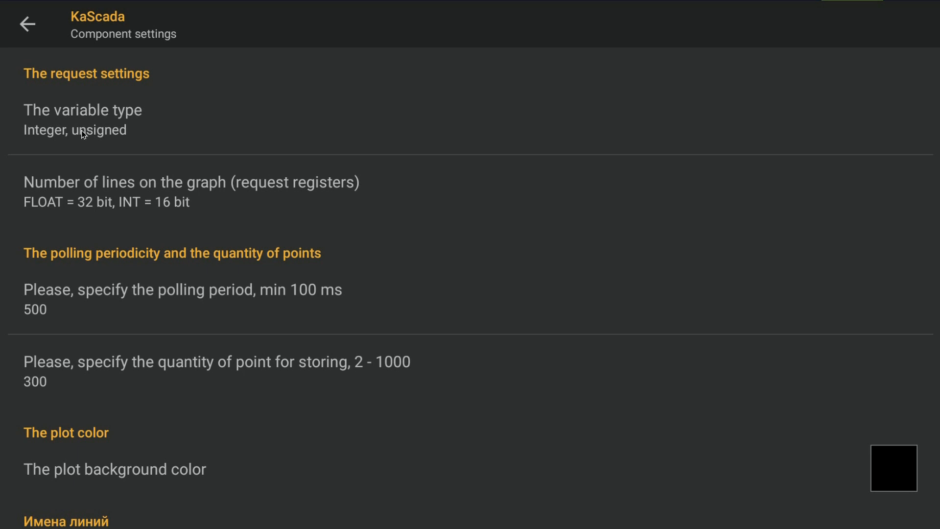
pyautogui.click(84, 205)
pyautogui.click(264, 234)
# Step: Set the upper graph's polling period to 300000 ms and keep 300 points for storing
pyautogui.click(91, 304)
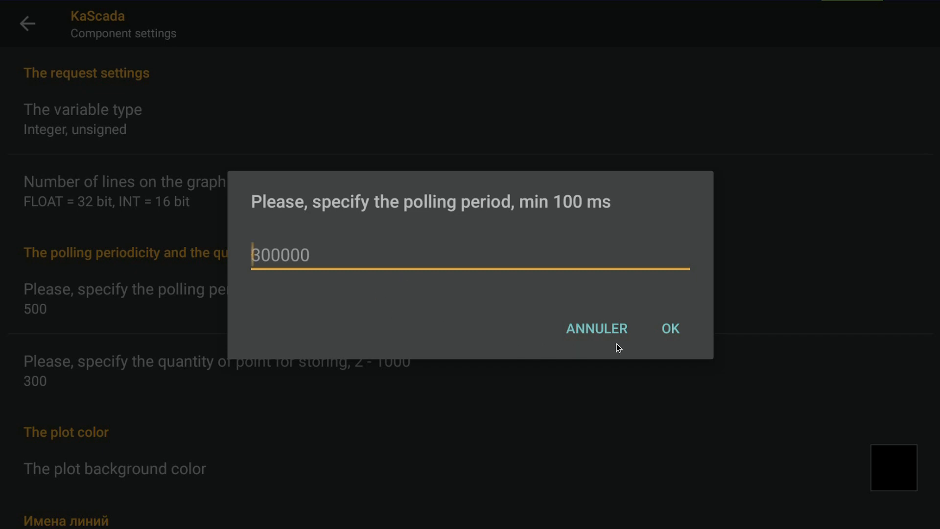
pyautogui.click(672, 329)
pyautogui.click(77, 382)
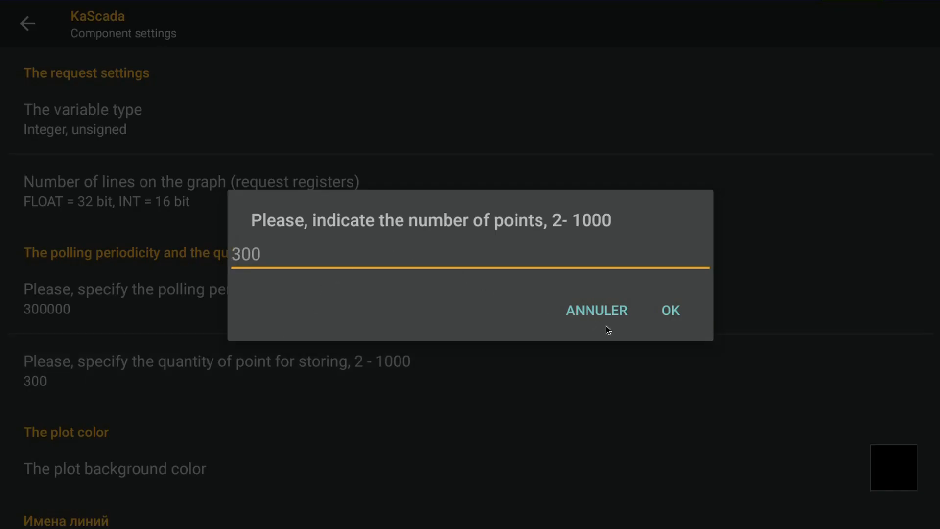
pyautogui.click(668, 314)
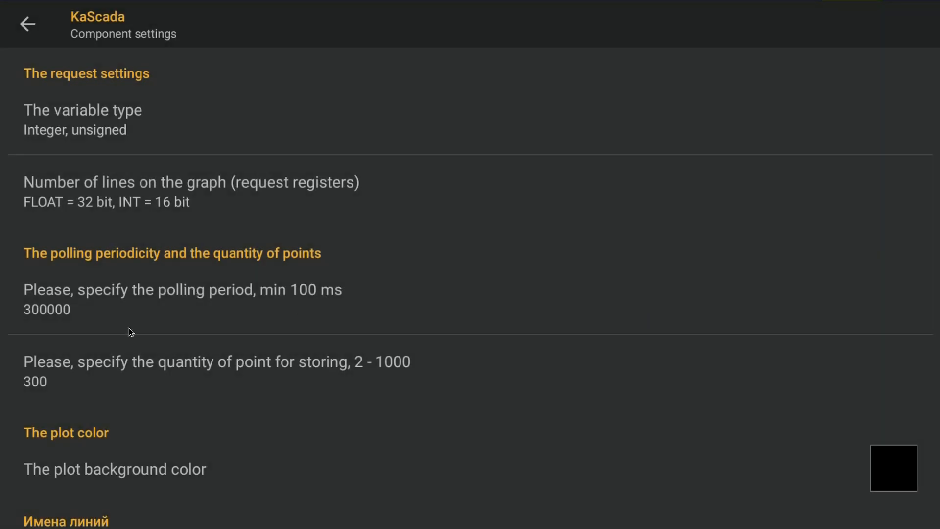
pyautogui.click(31, 38)
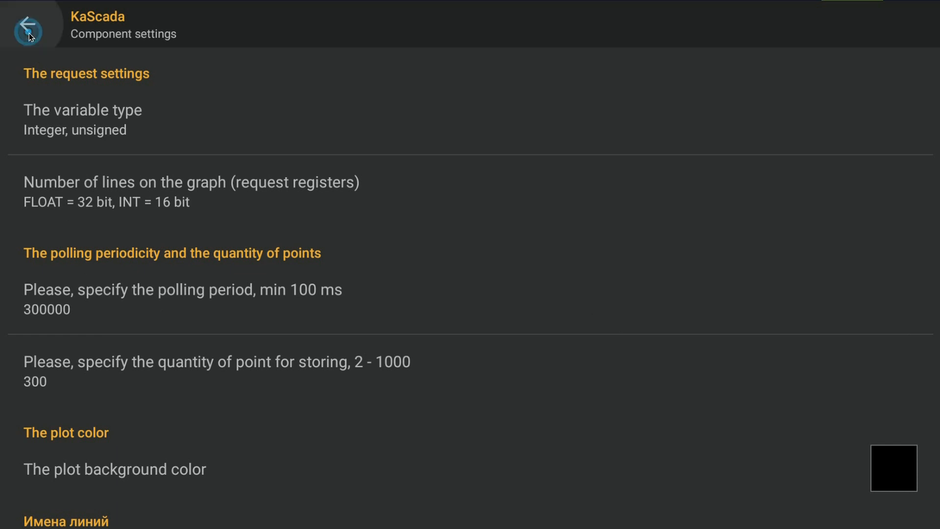
# Step: Set the lower graph's variable type to "Integer, signed" and check its number of lines
pyautogui.click(708, 297)
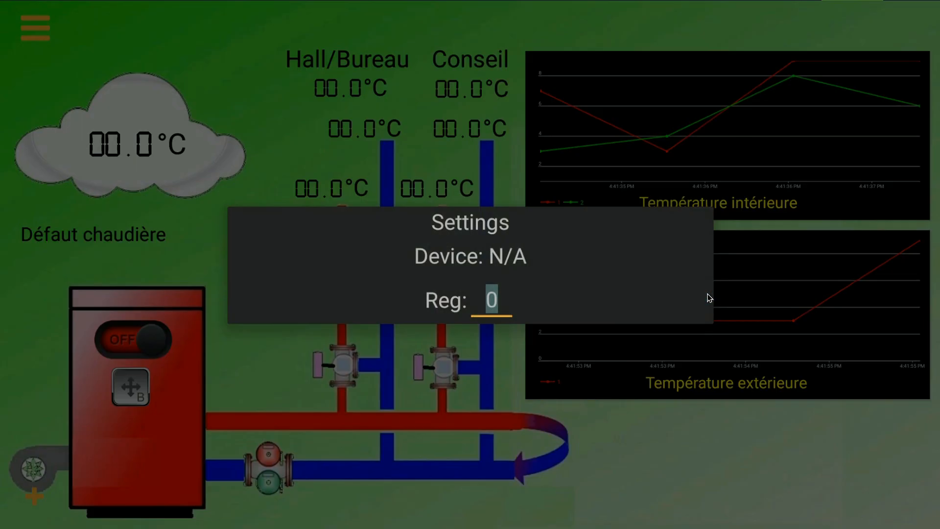
pyautogui.click(479, 226)
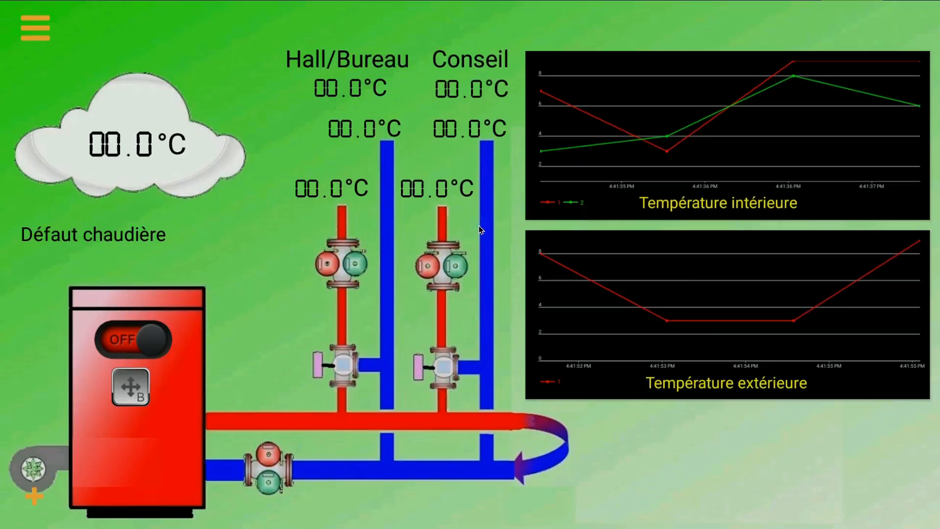
pyautogui.click(77, 120)
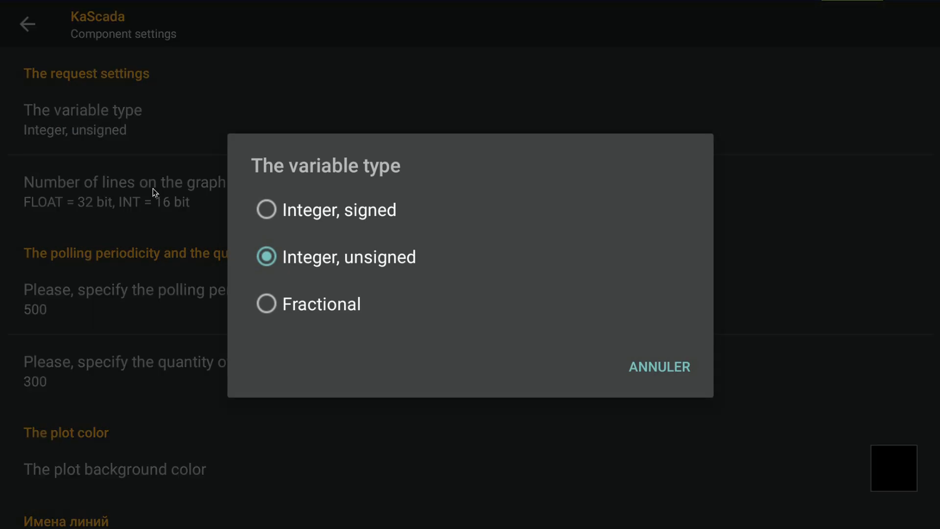
pyautogui.click(267, 211)
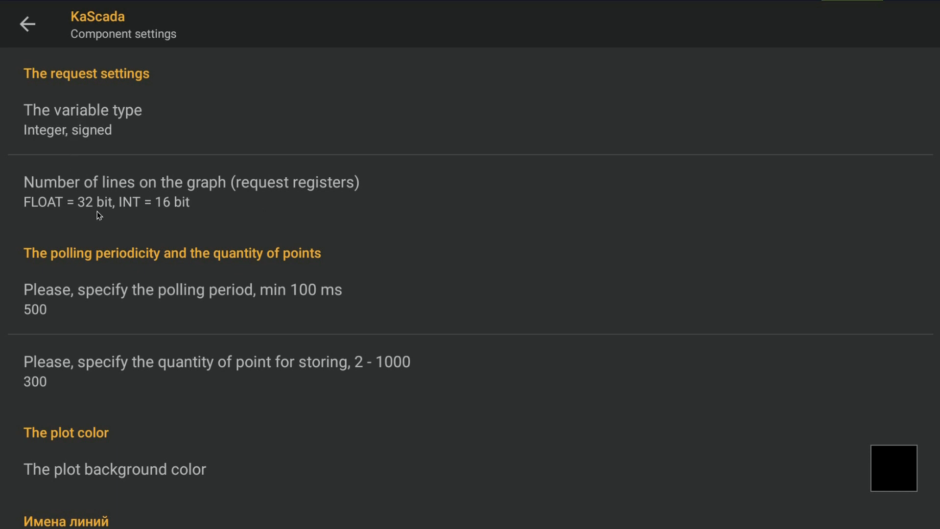
pyautogui.click(132, 204)
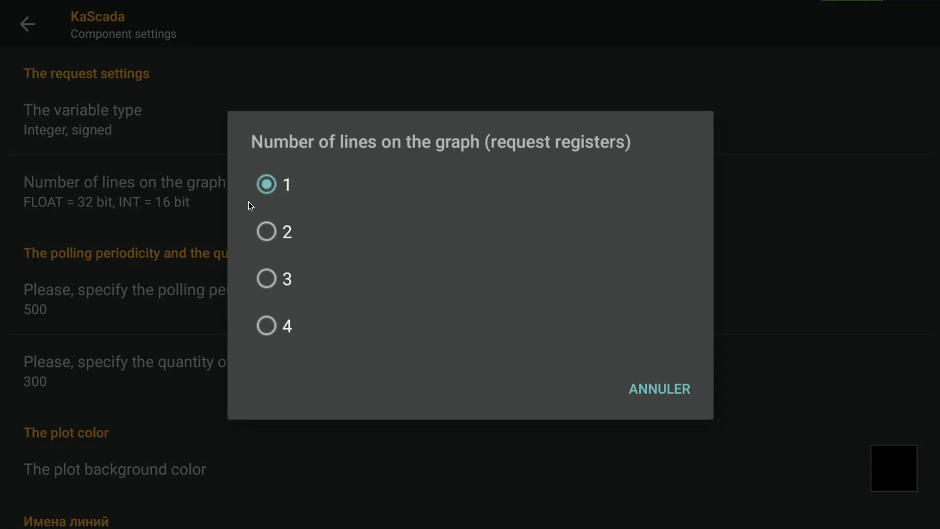
pyautogui.click(657, 389)
# Step: Set the lower graph's polling period to 300000 ms and keep 300 points for storing
pyautogui.click(117, 292)
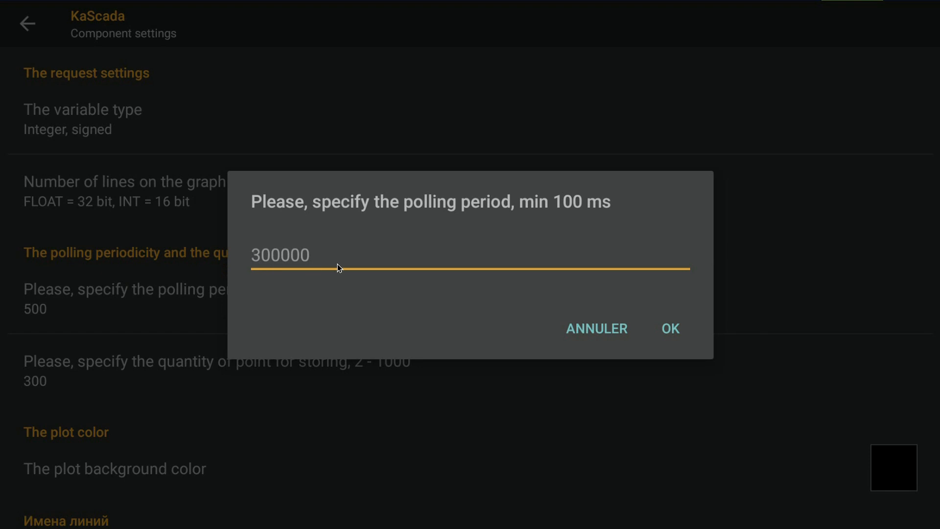
pyautogui.click(670, 328)
pyautogui.click(127, 370)
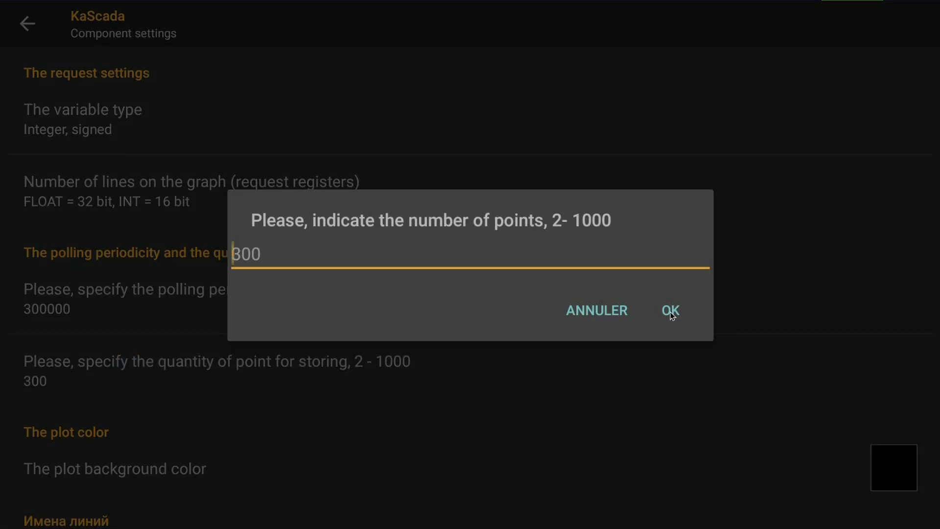
pyautogui.click(671, 312)
pyautogui.click(28, 25)
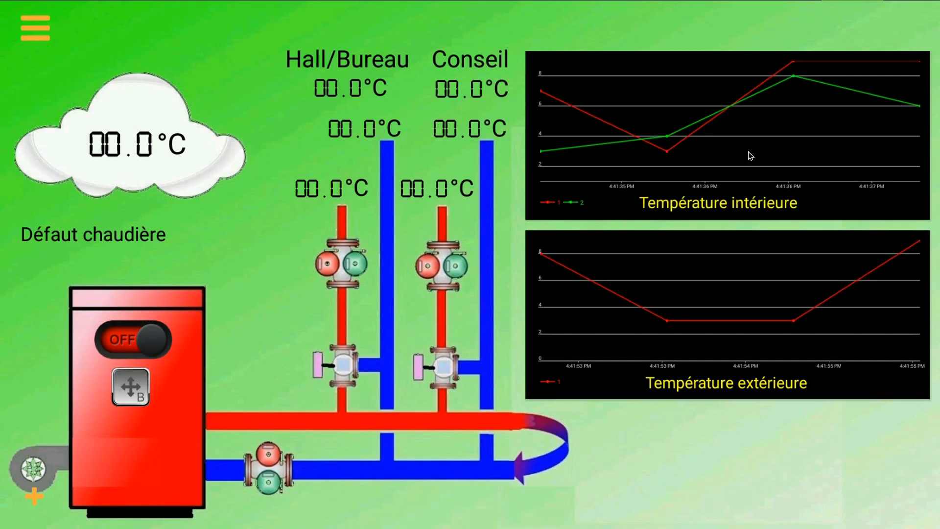
# Step: Link the upper graph to the System registries device at register 31
pyautogui.click(751, 154)
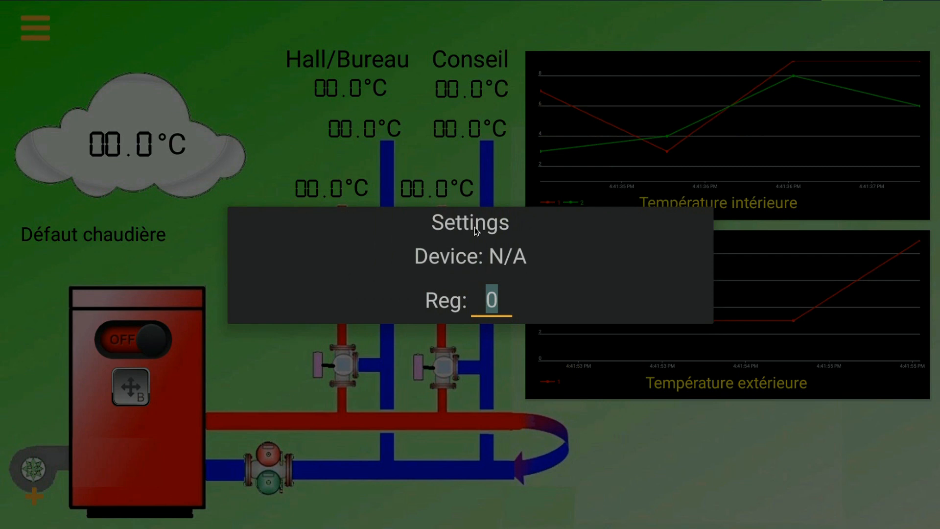
pyautogui.click(479, 255)
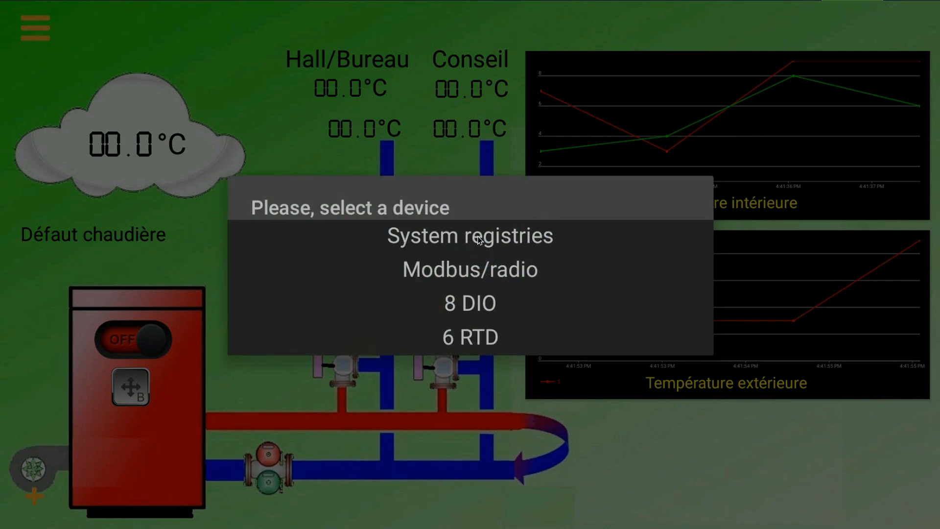
pyautogui.click(479, 240)
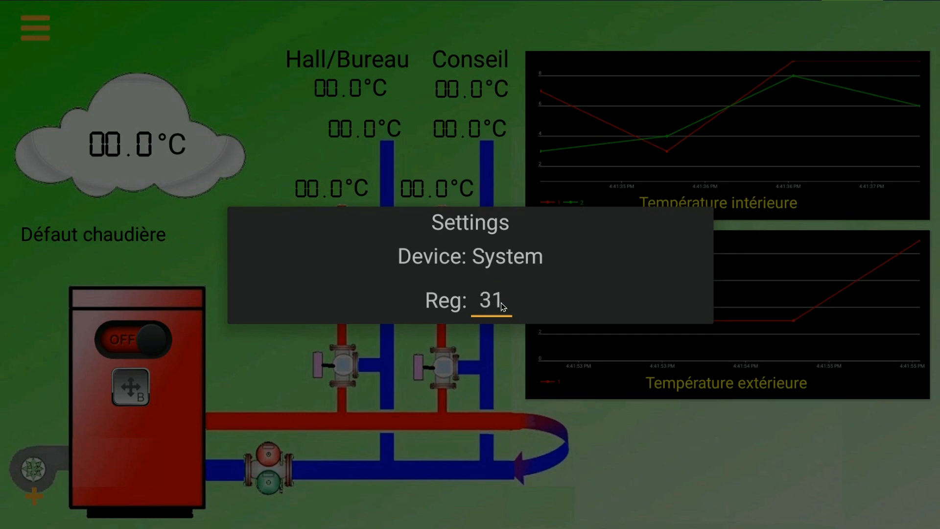
pyautogui.click(715, 497)
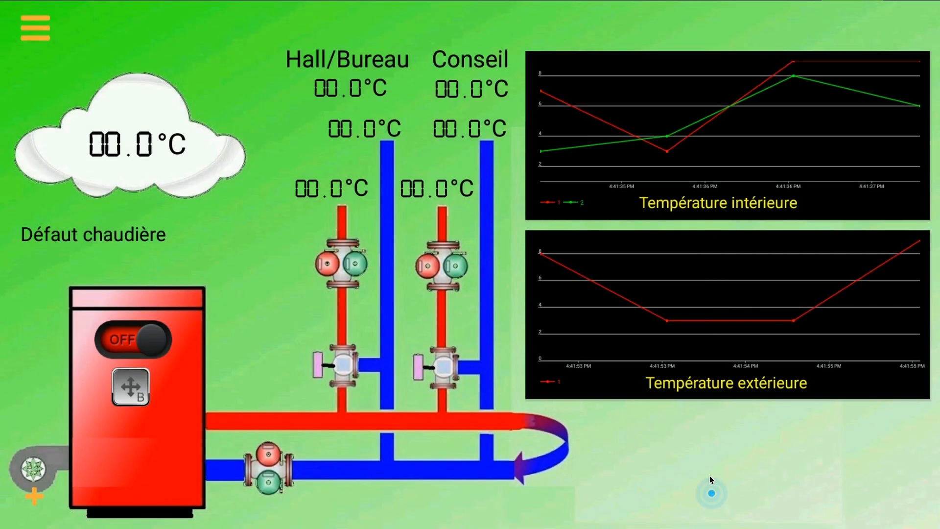
# Step: Assign the System registries device to the lower graph, "Température extérieure"
pyautogui.click(729, 316)
pyautogui.click(477, 256)
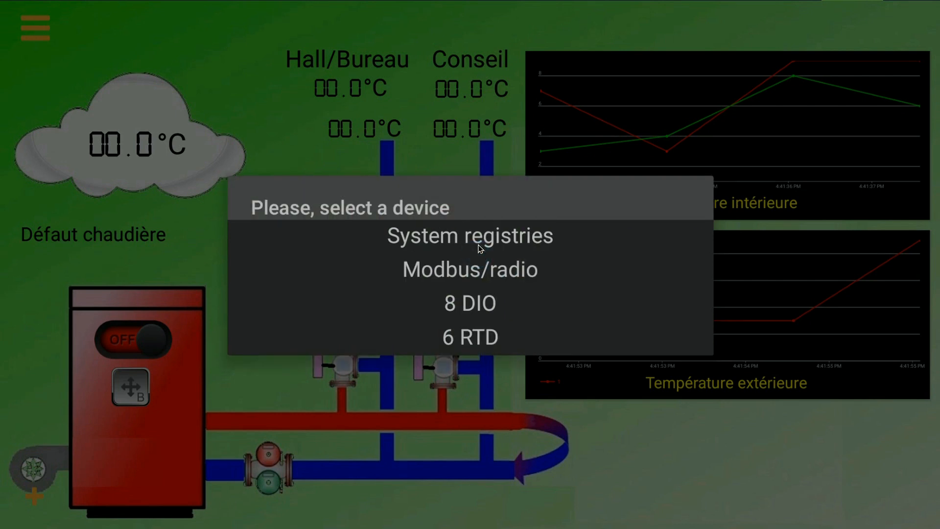
pyautogui.click(480, 238)
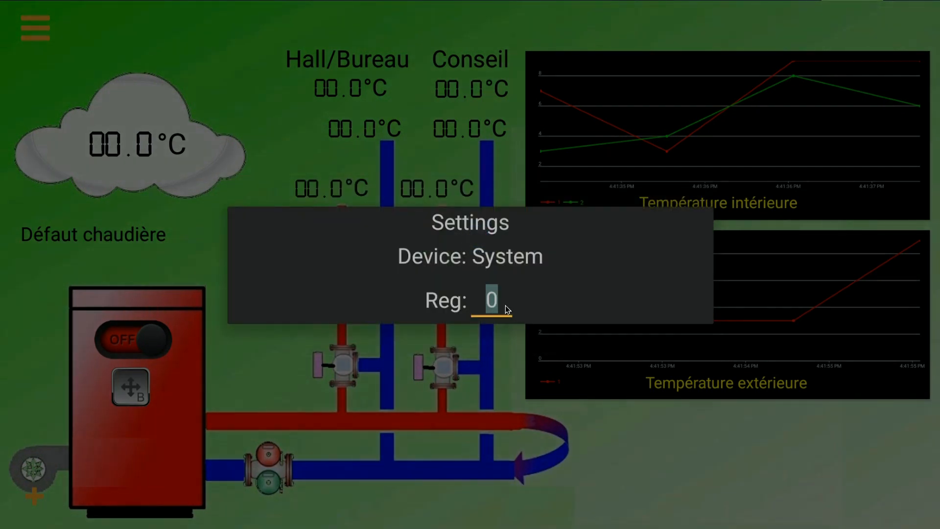
pyautogui.click(724, 486)
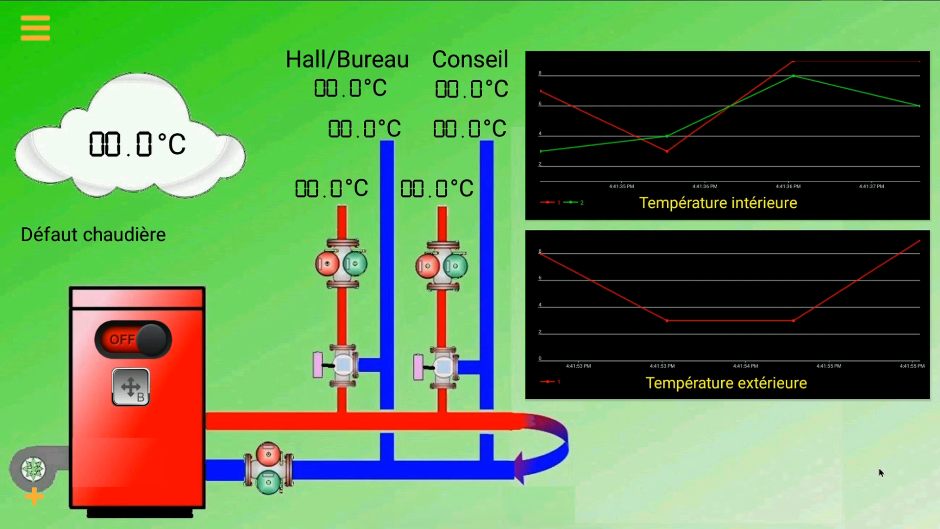
# Step: Add a round lamp indicator just beside the "Défaut chaudière" label
pyautogui.click(35, 490)
pyautogui.moveTo(175, 266); pyautogui.dragTo(216, 240)
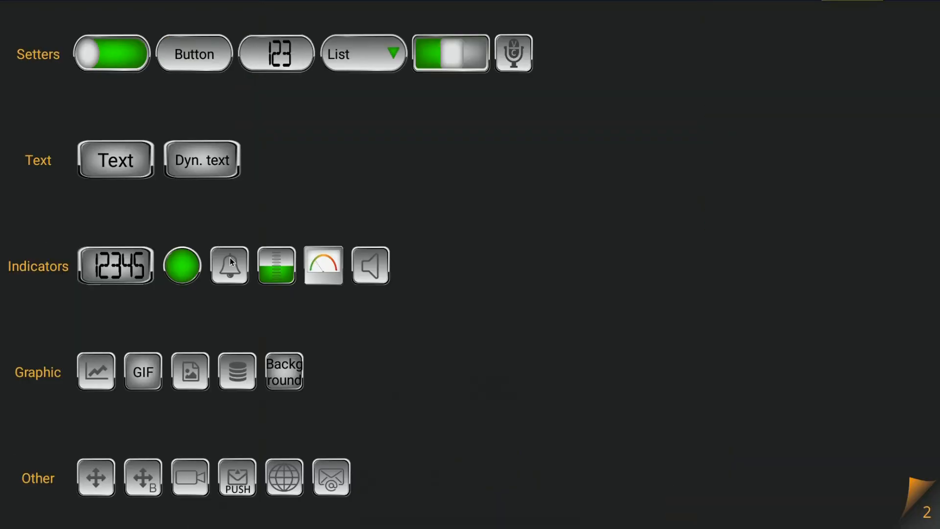
pyautogui.click(692, 412)
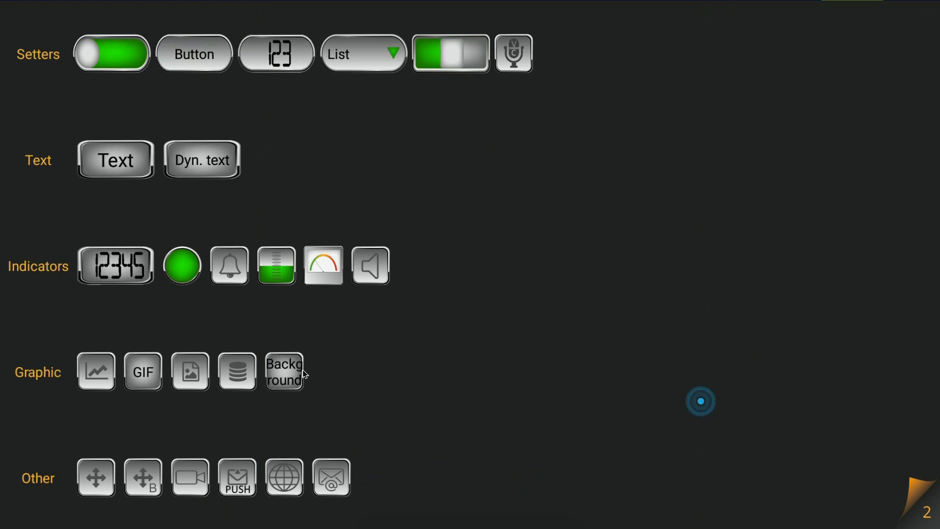
# Step: Replace the "Défaut chaudière" lamp's images with red for ON and grey for OFF
pyautogui.click(204, 229)
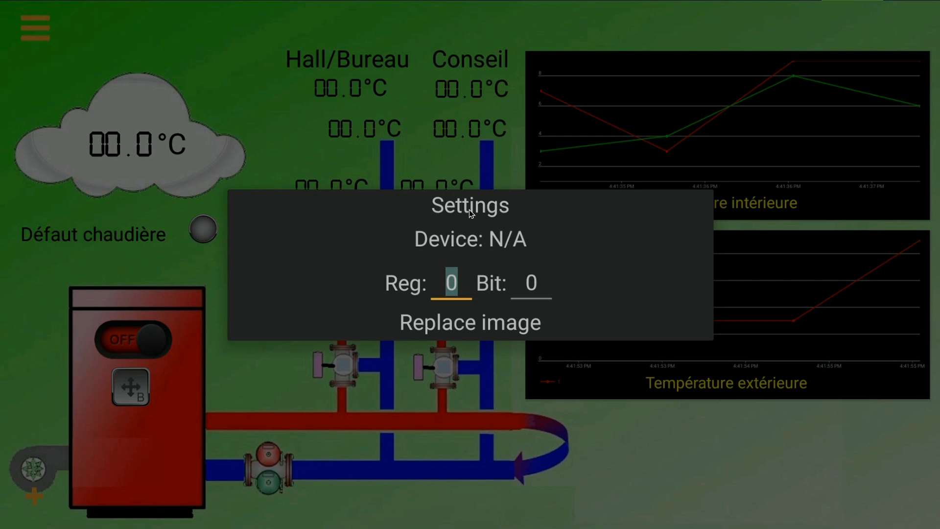
pyautogui.click(475, 327)
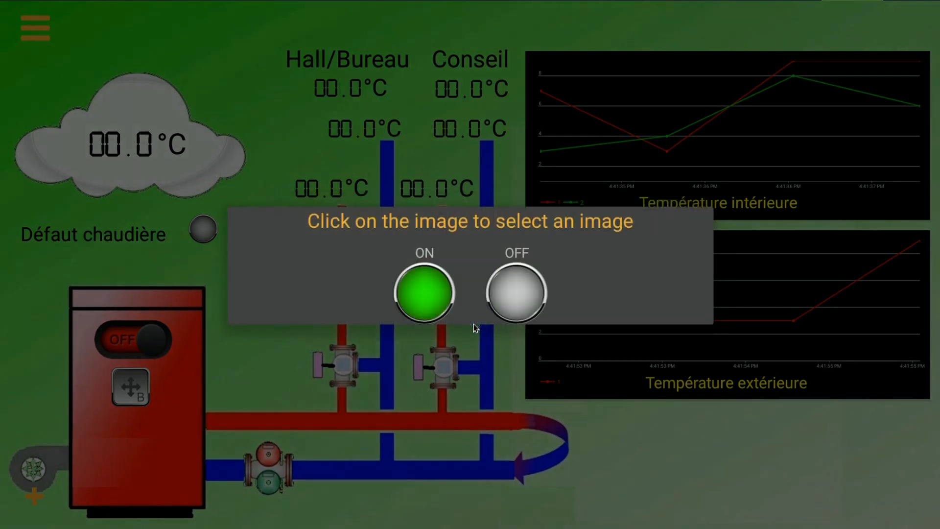
pyautogui.click(421, 292)
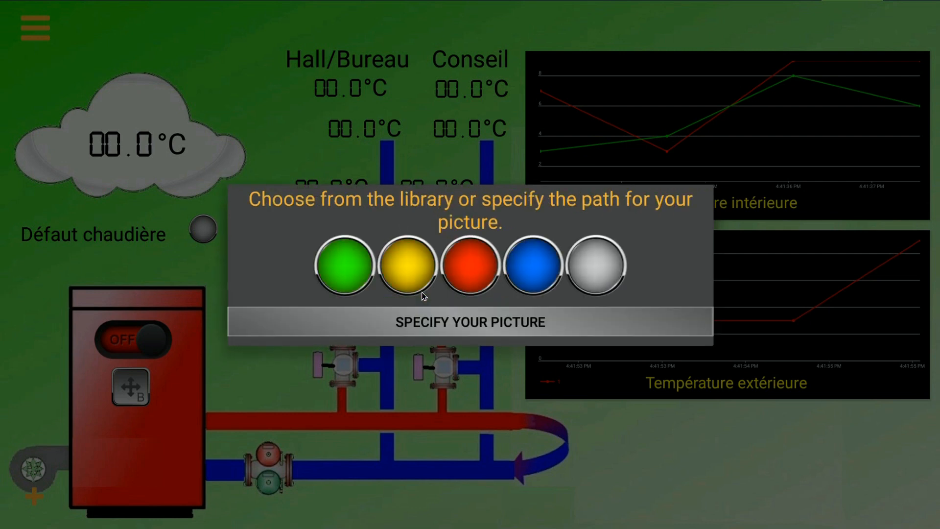
pyautogui.click(471, 262)
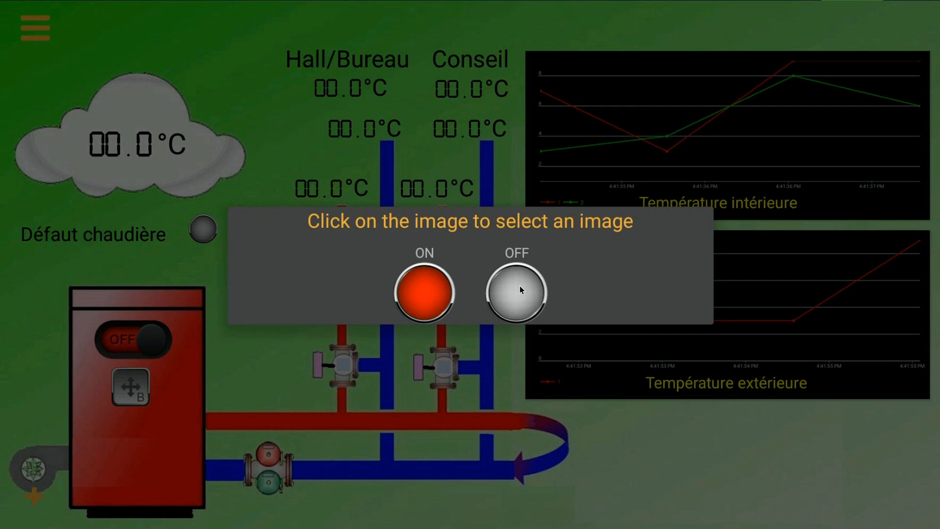
pyautogui.click(518, 292)
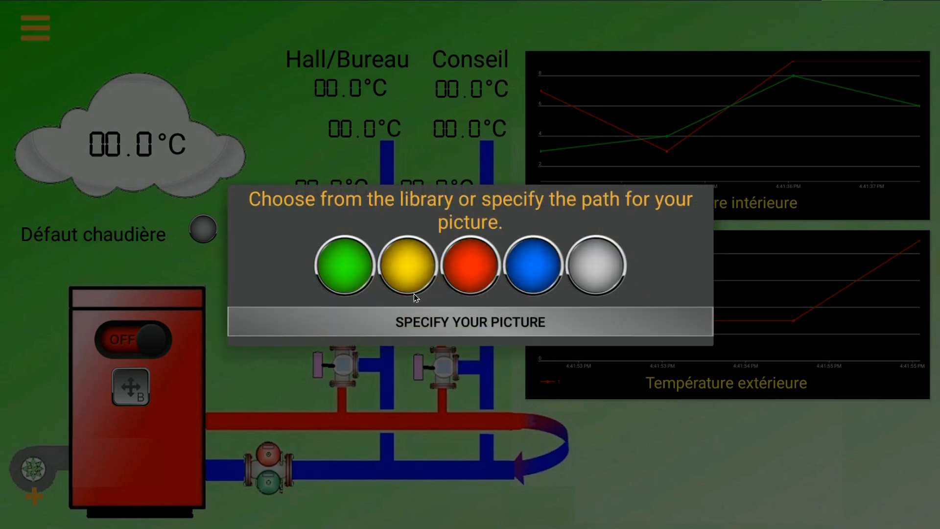
pyautogui.click(592, 268)
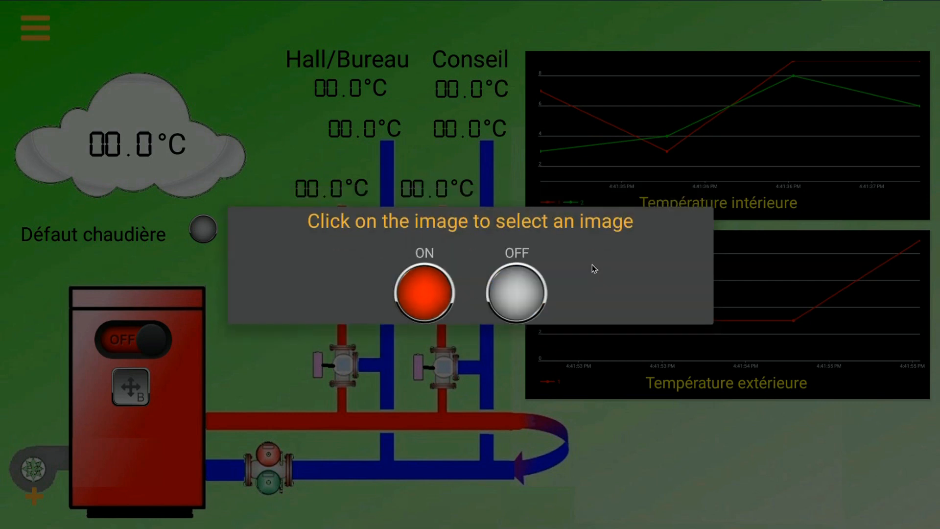
pyautogui.click(676, 466)
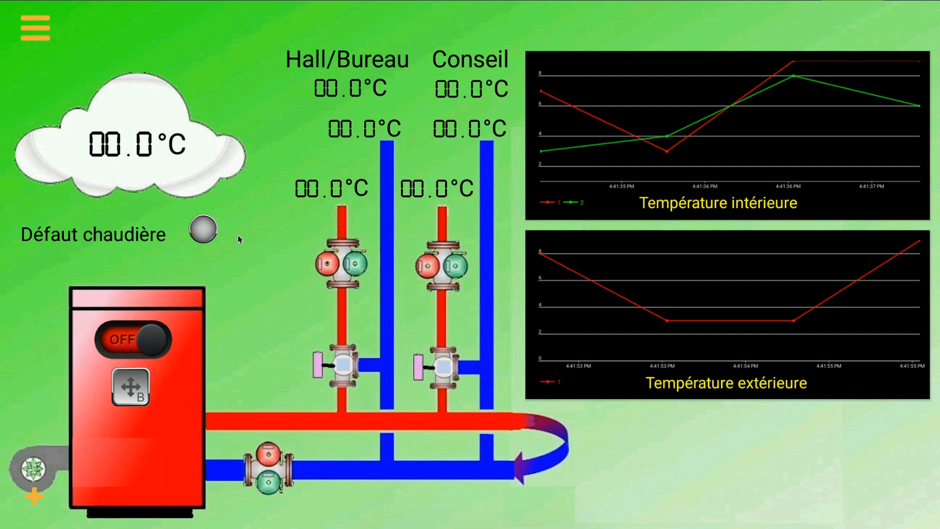
# Step: Assign the 8 DIO device to the "Défaut chaudière" lamp
pyautogui.click(204, 228)
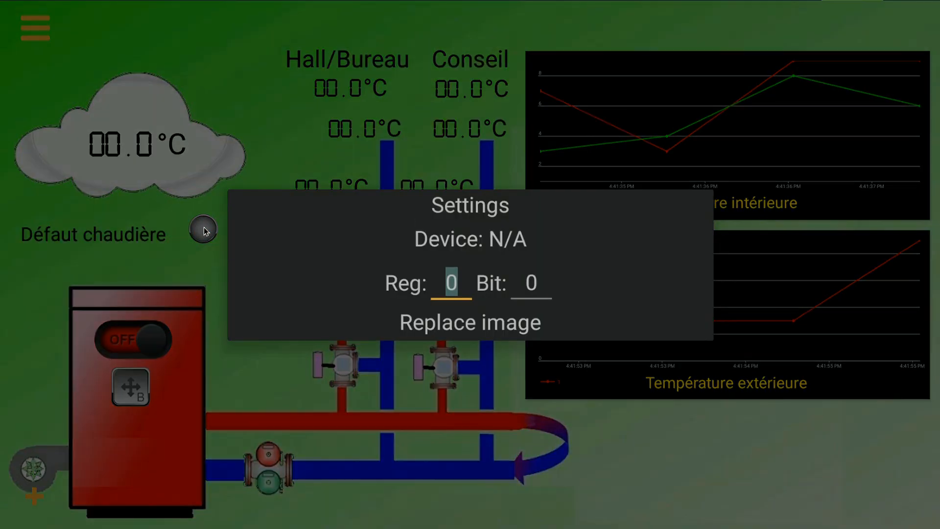
pyautogui.click(474, 239)
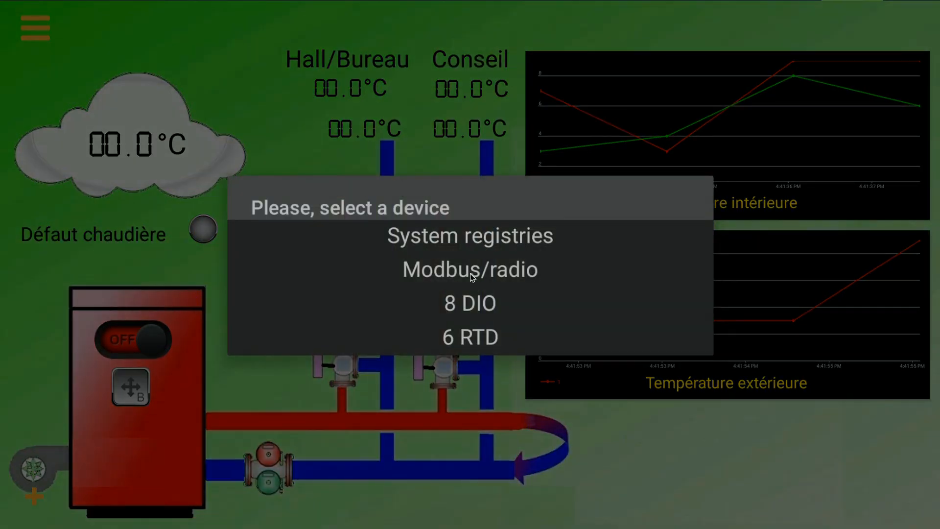
pyautogui.click(471, 306)
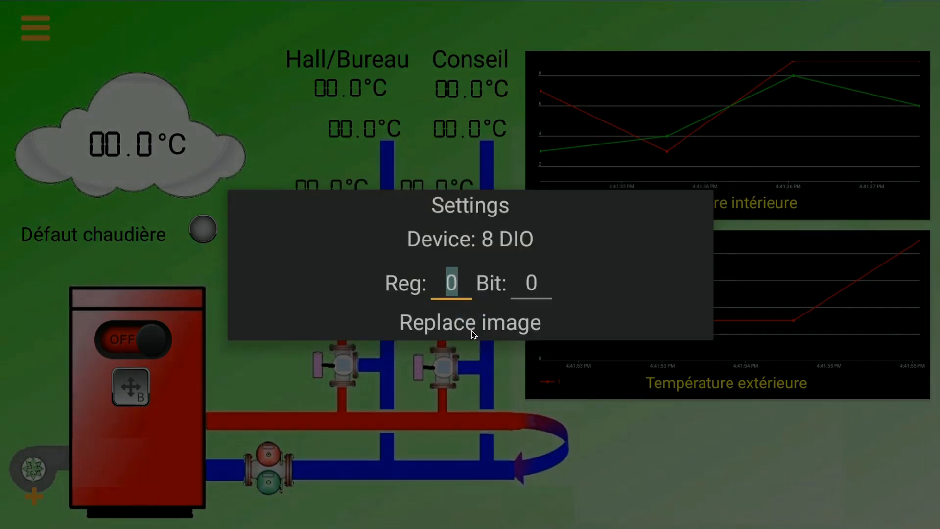